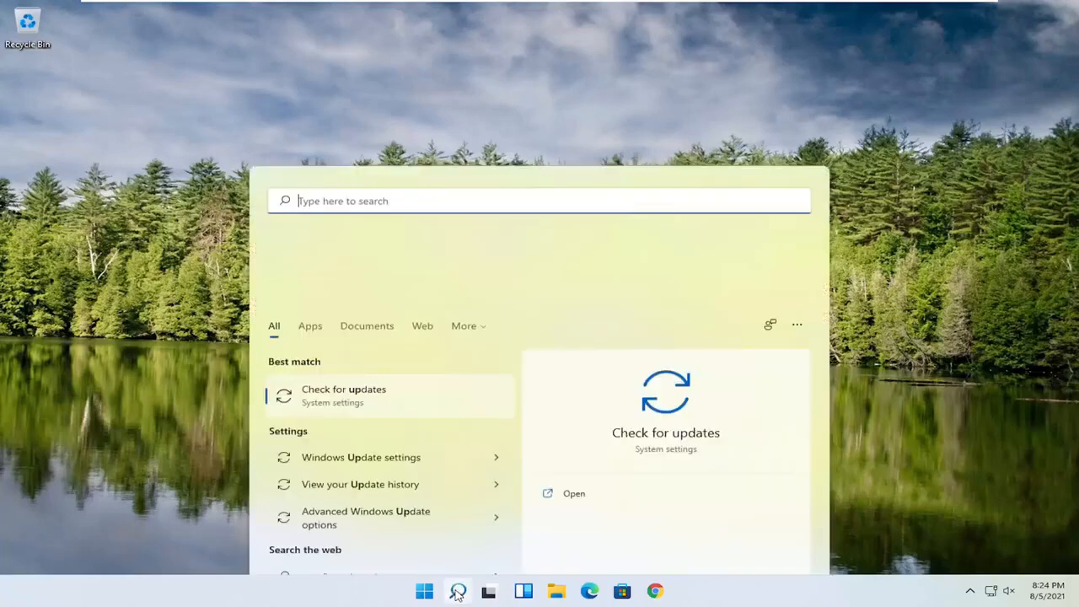
Step: Search for regedit and launch Registry Editor as administrator, allowing it to make changes to the device
text(regedit)
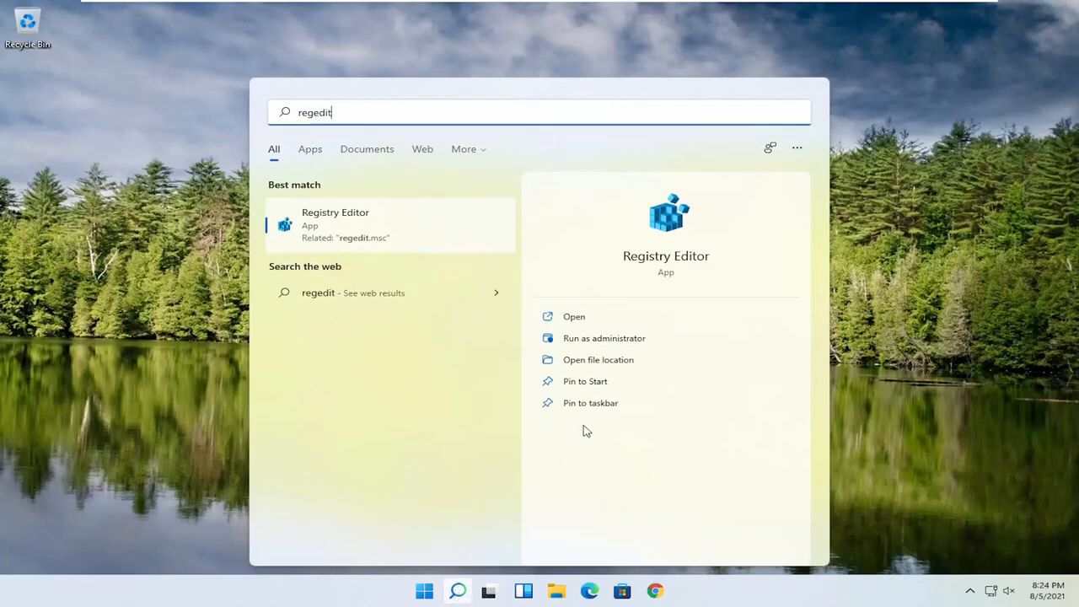
right_click(318, 226)
click(377, 242)
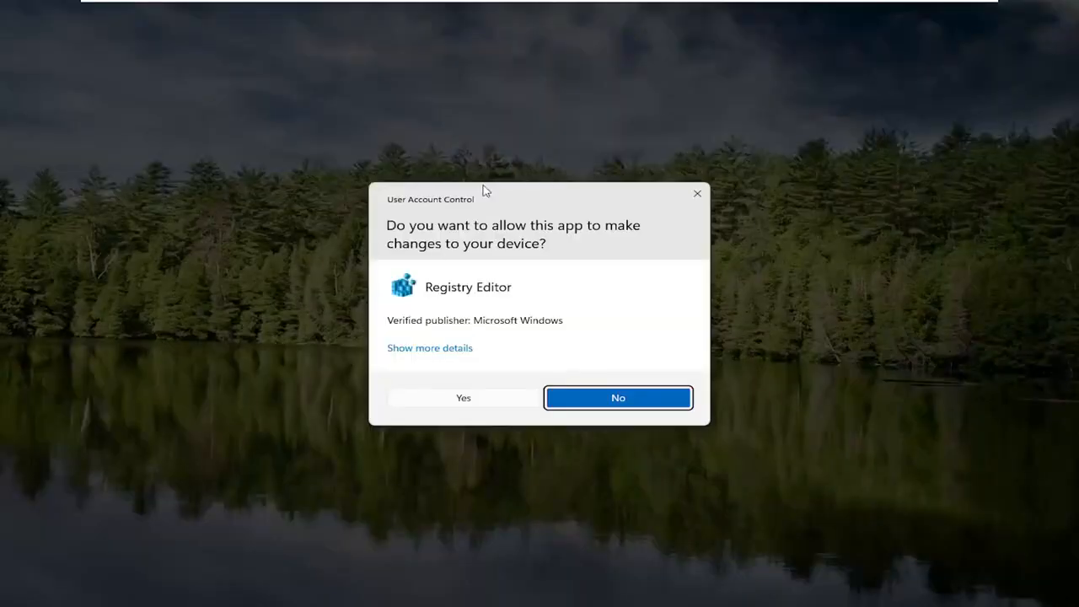
click(453, 406)
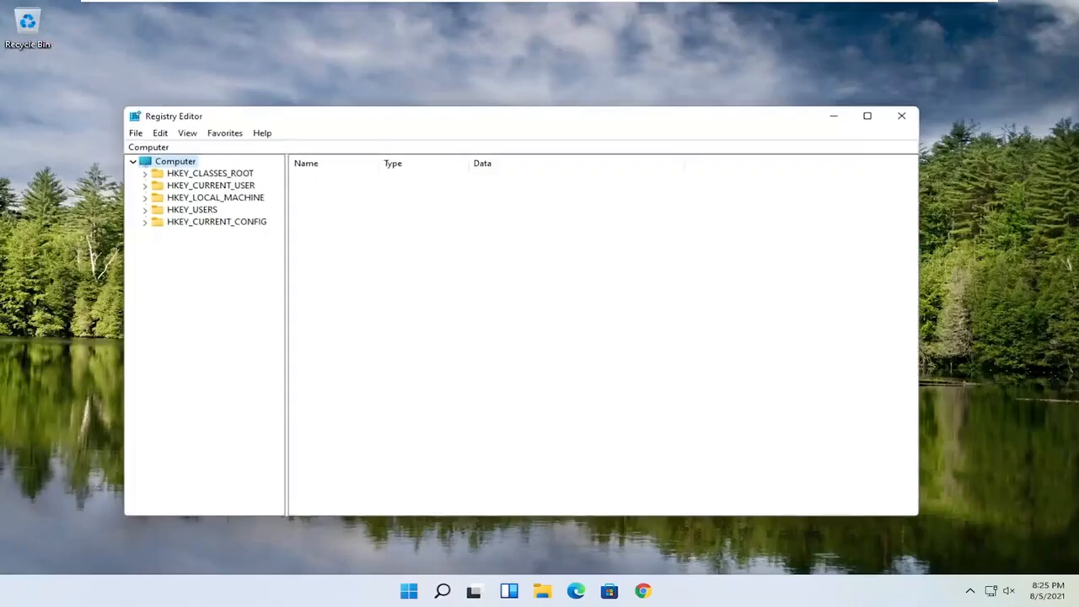
drag(395, 126, 435, 72)
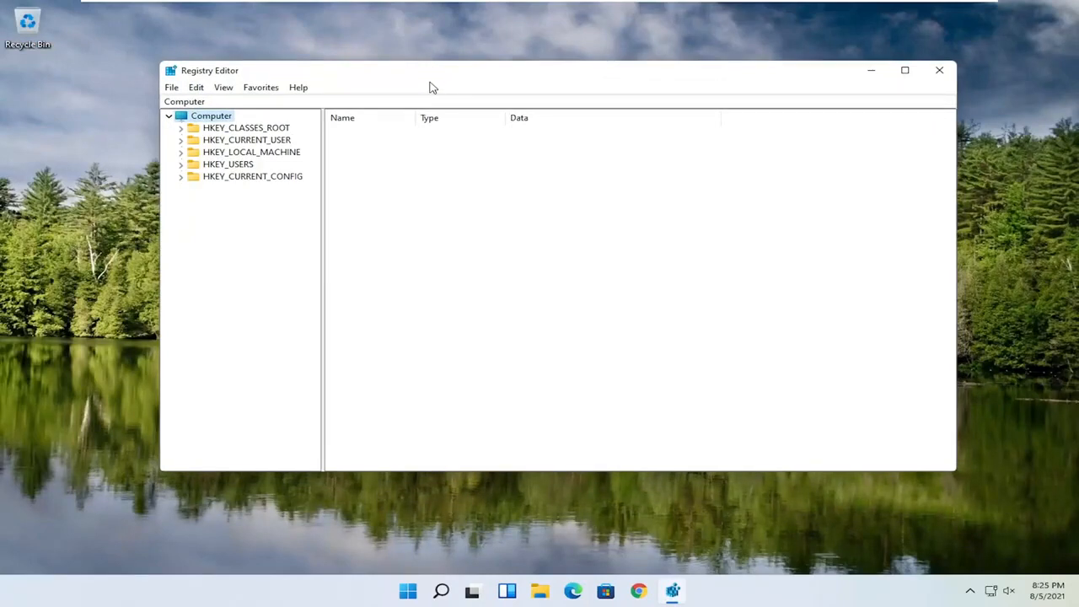
click(172, 88)
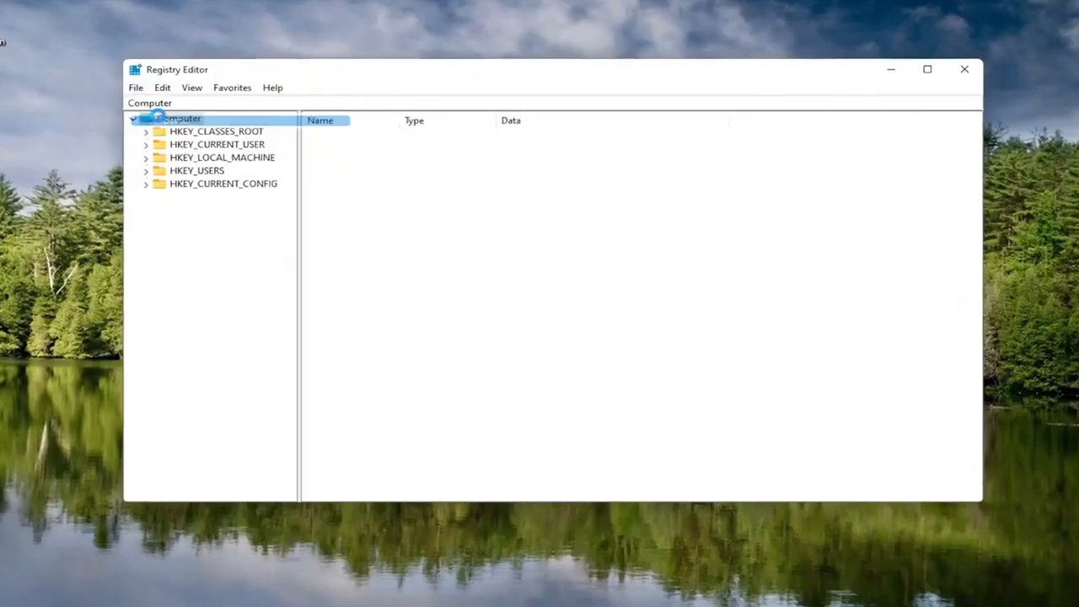
drag(207, 111, 390, 102)
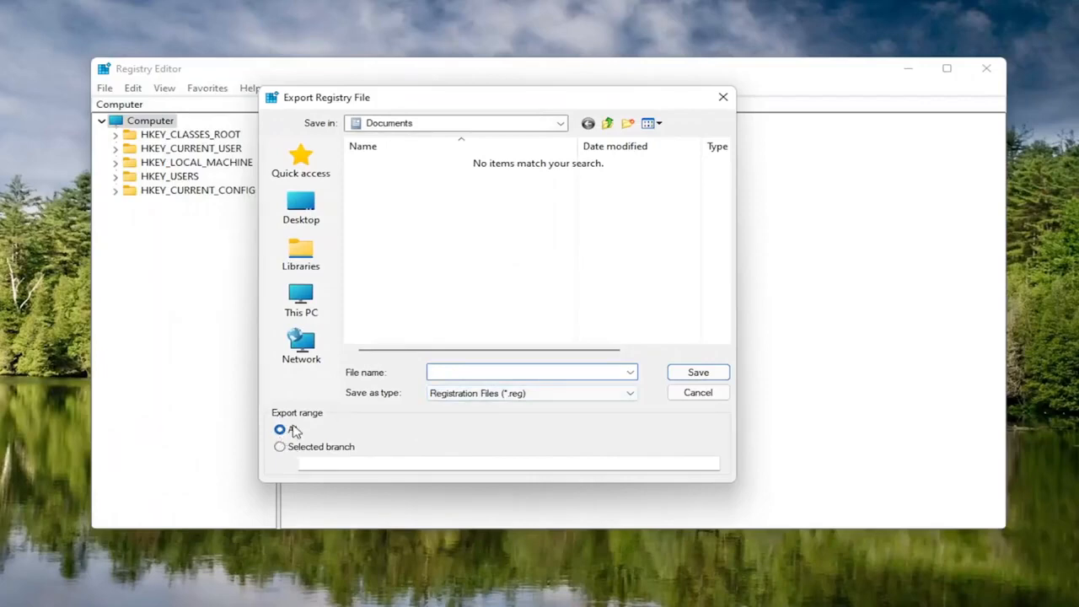
click(304, 200)
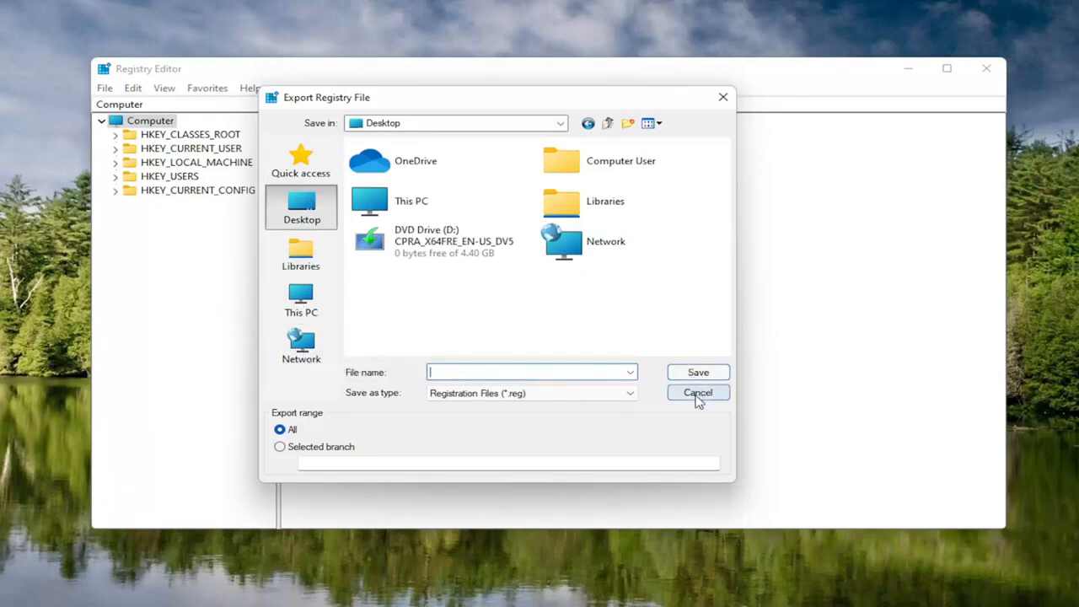
click(698, 392)
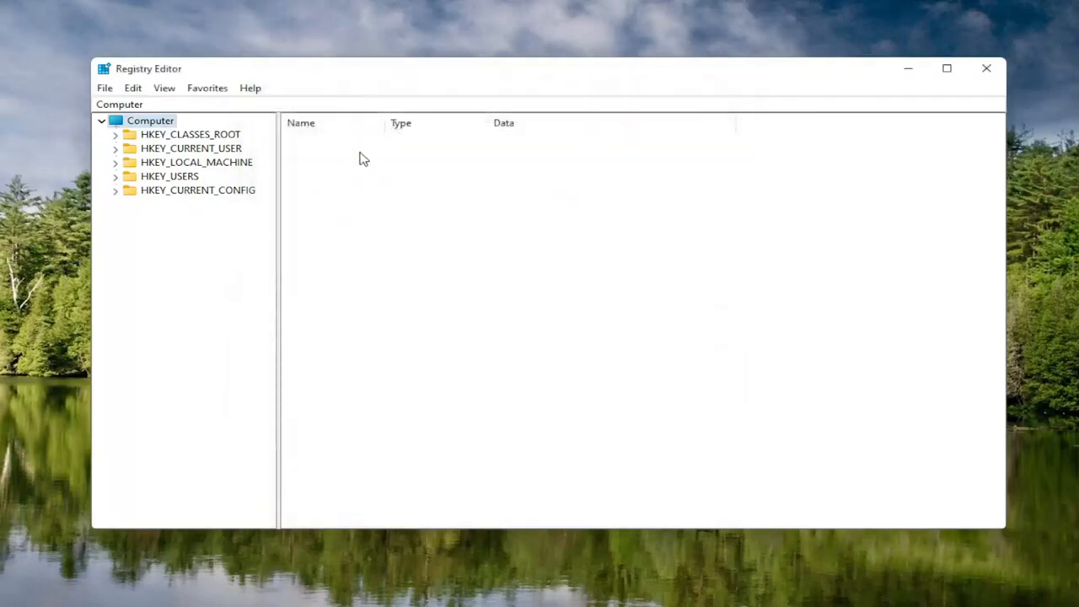
click(146, 102)
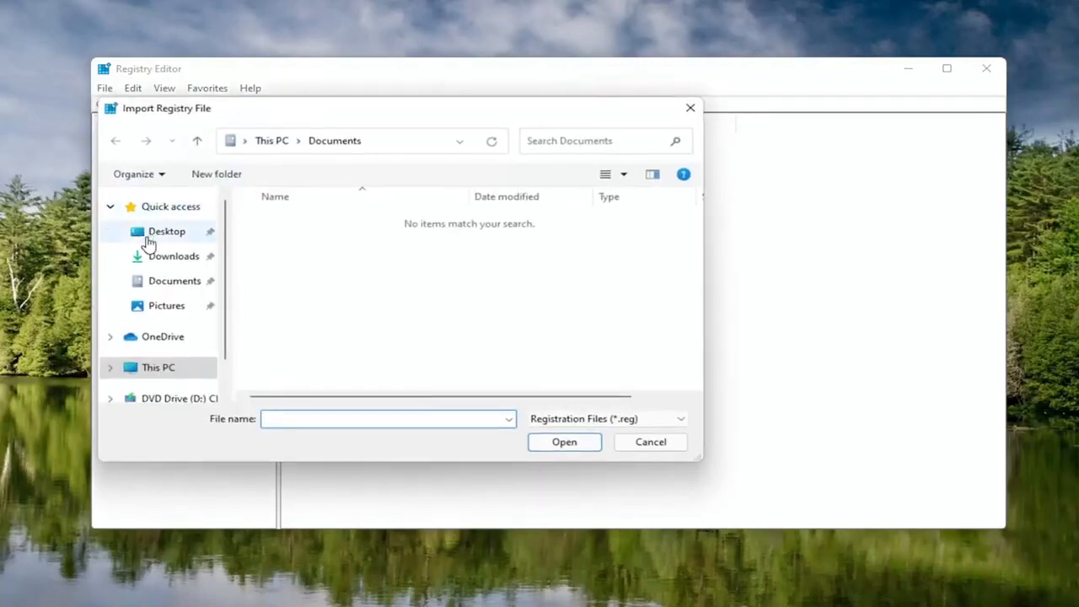
click(156, 233)
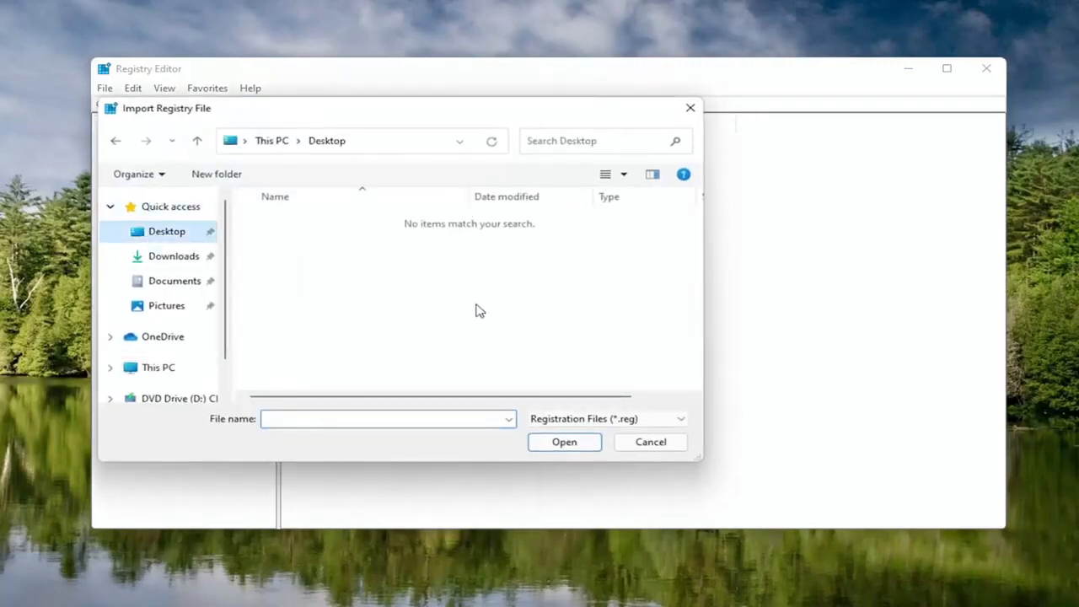
click(646, 442)
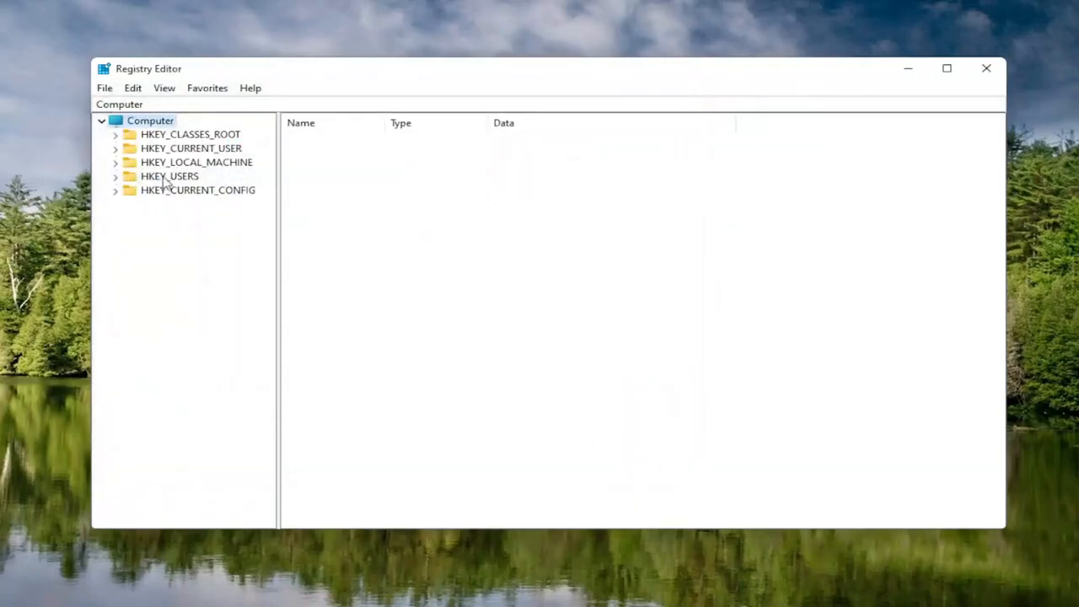
Step: Expand the registry tree to HKEY_LOCAL_MACHINE\SOFTWARE\Microsoft\Windows NT\CurrentVersion, widening the tree area so key names are readable
double_click(178, 164)
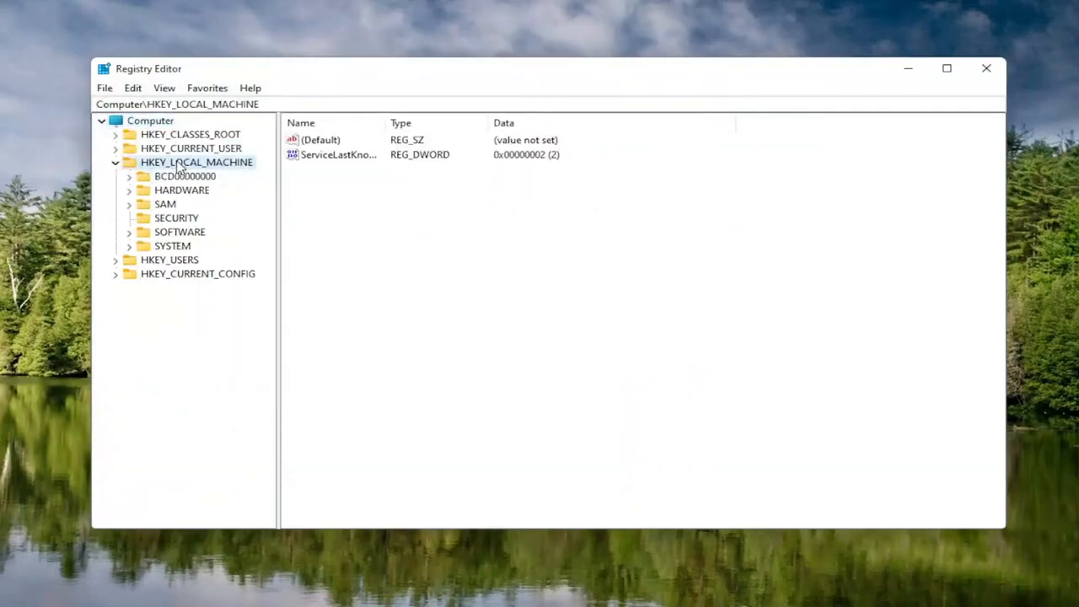
double_click(174, 235)
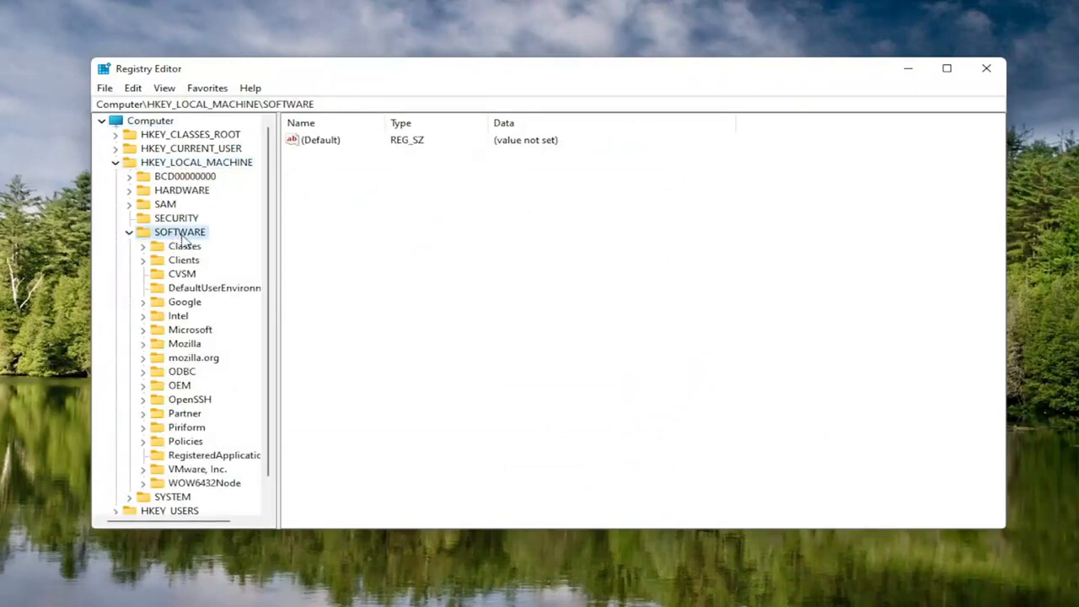
double_click(178, 329)
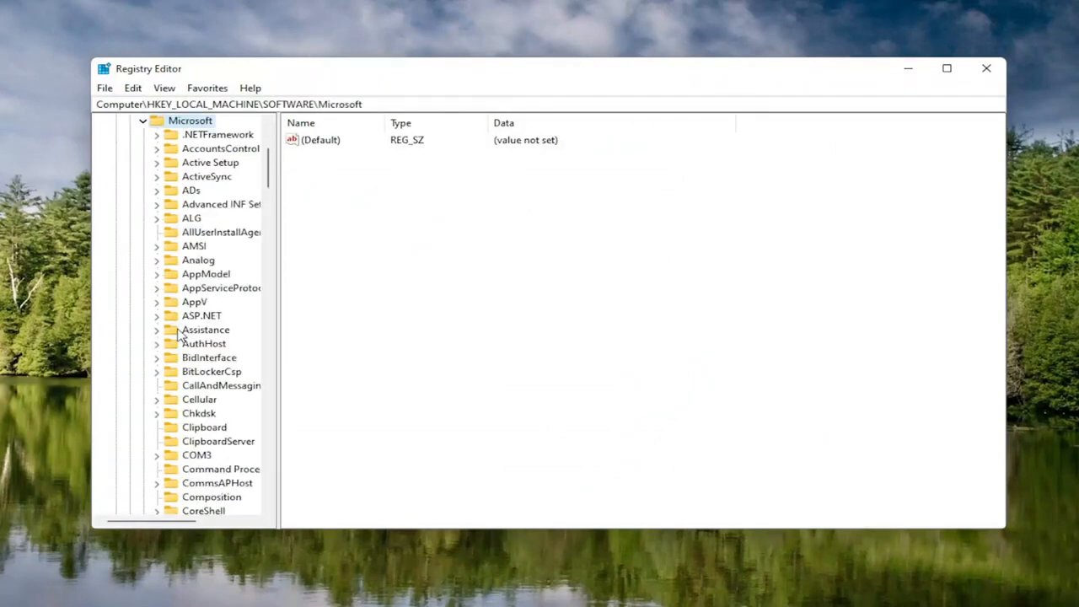
drag(278, 279, 350, 282)
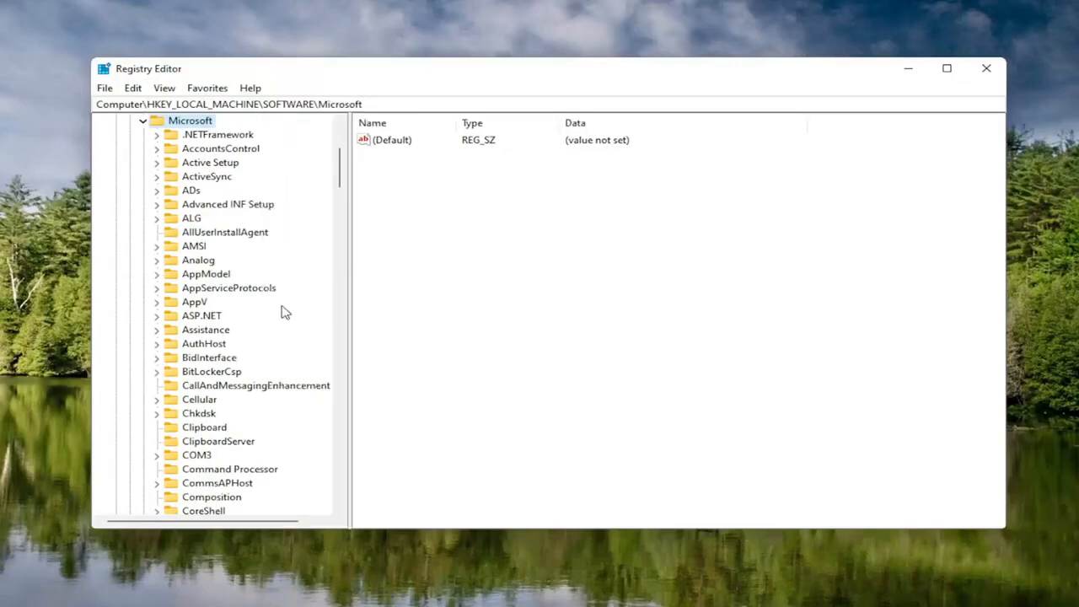
scroll(210, 371, down, 20)
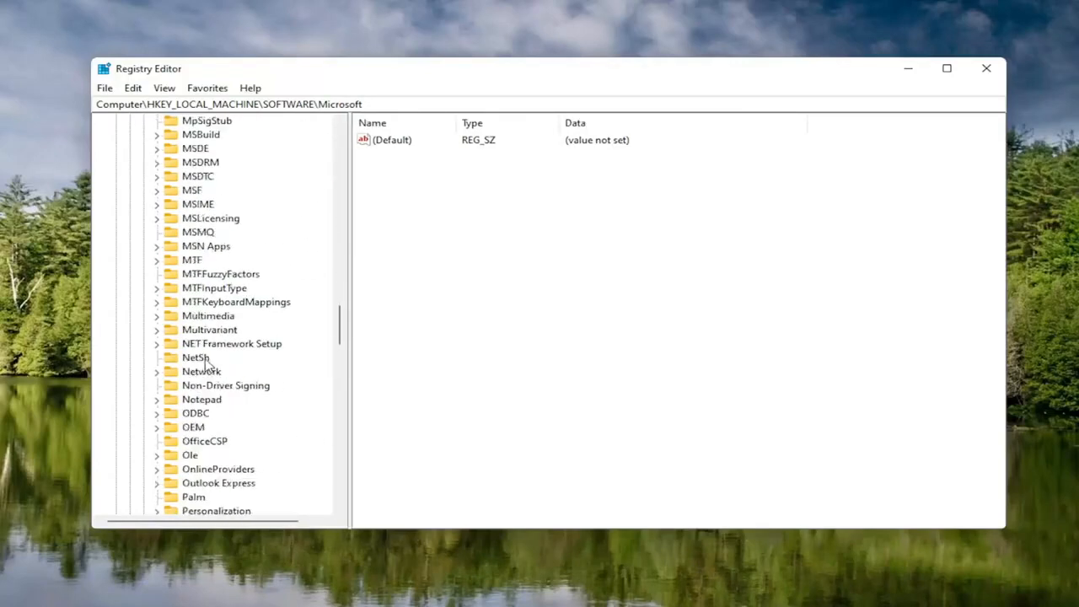
scroll(206, 362, down, 20)
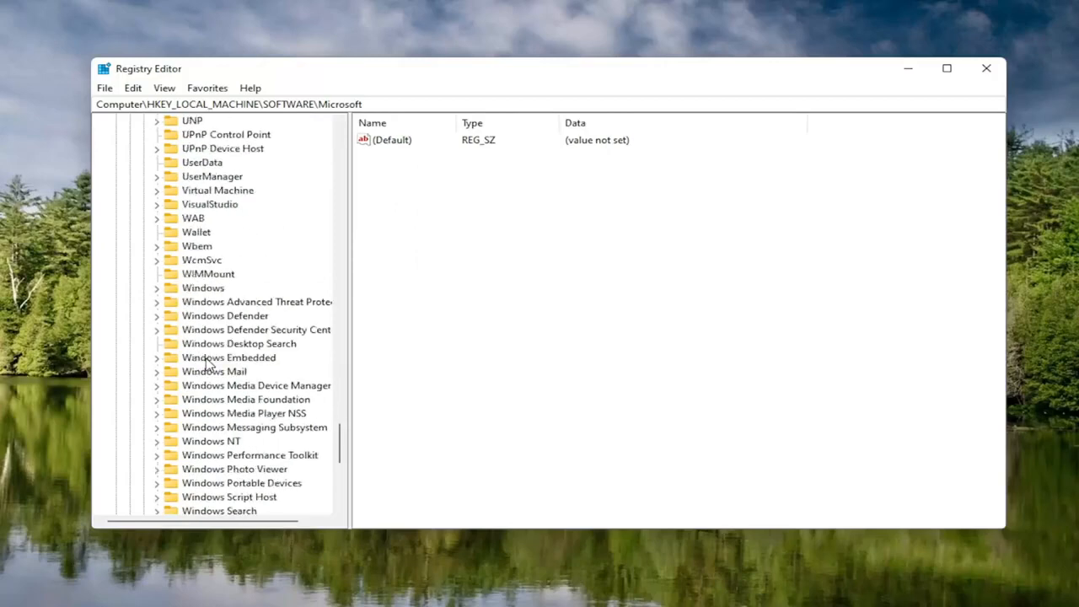
scroll(211, 380, down, 1)
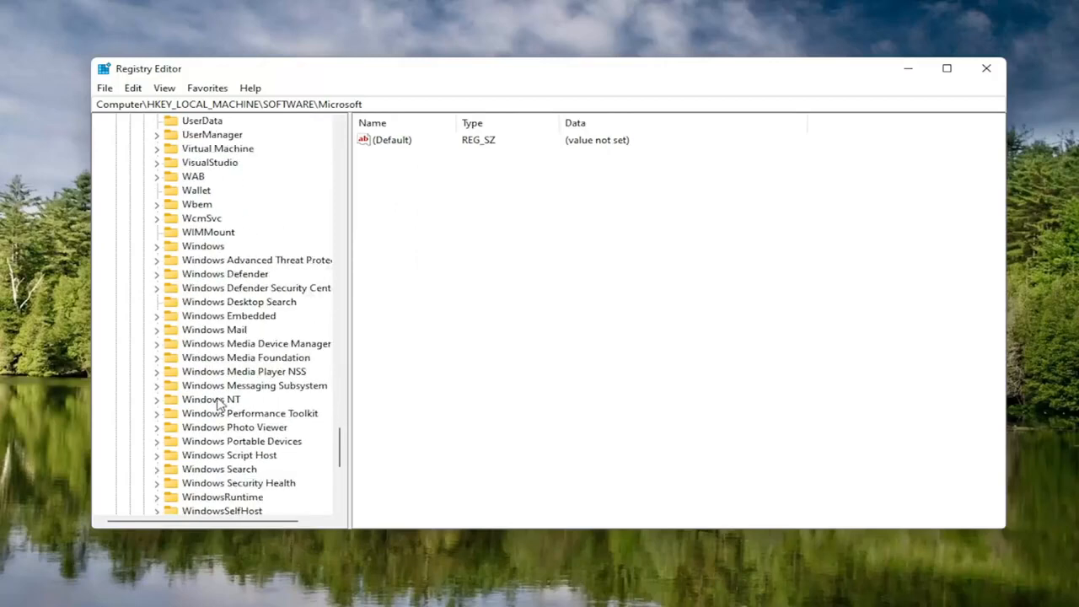
double_click(217, 401)
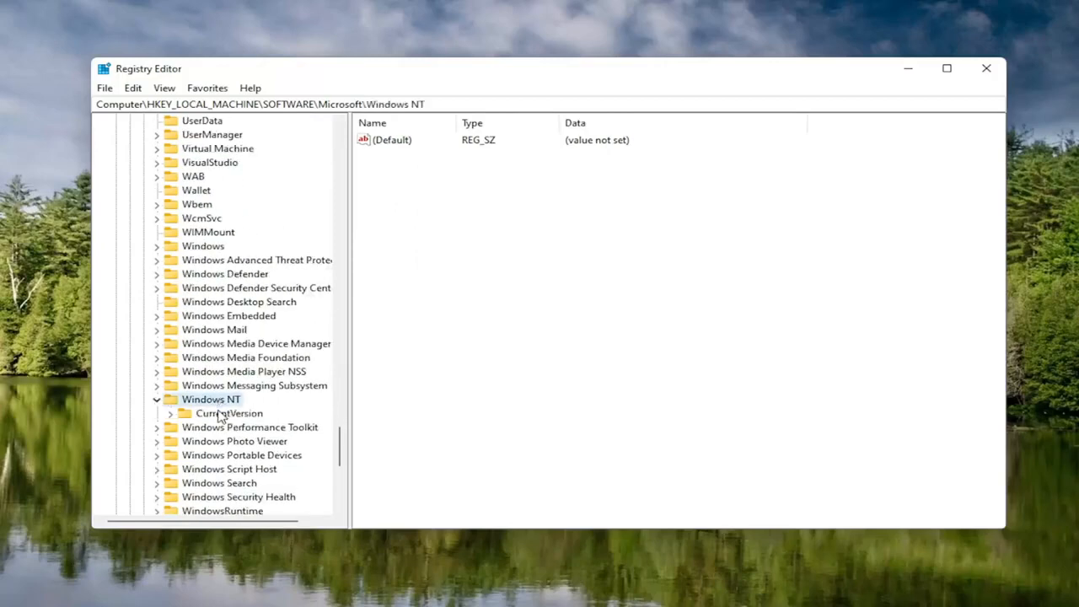
double_click(221, 414)
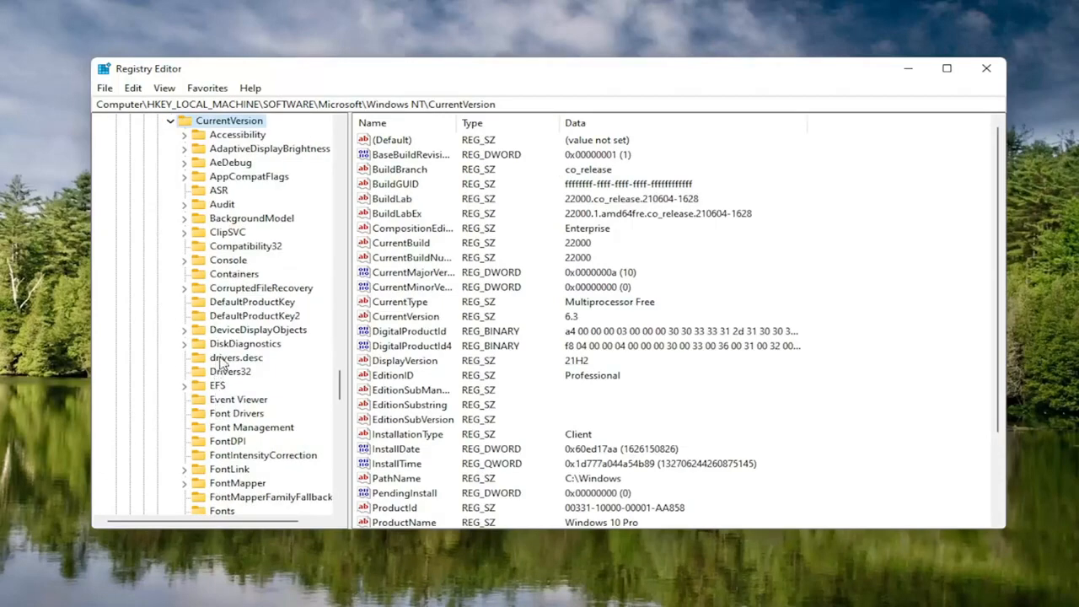
Step: Open the Multimedia\SystemProfile key under CurrentVersion and widen the Name column to show full value names
scroll(218, 362, down, 7)
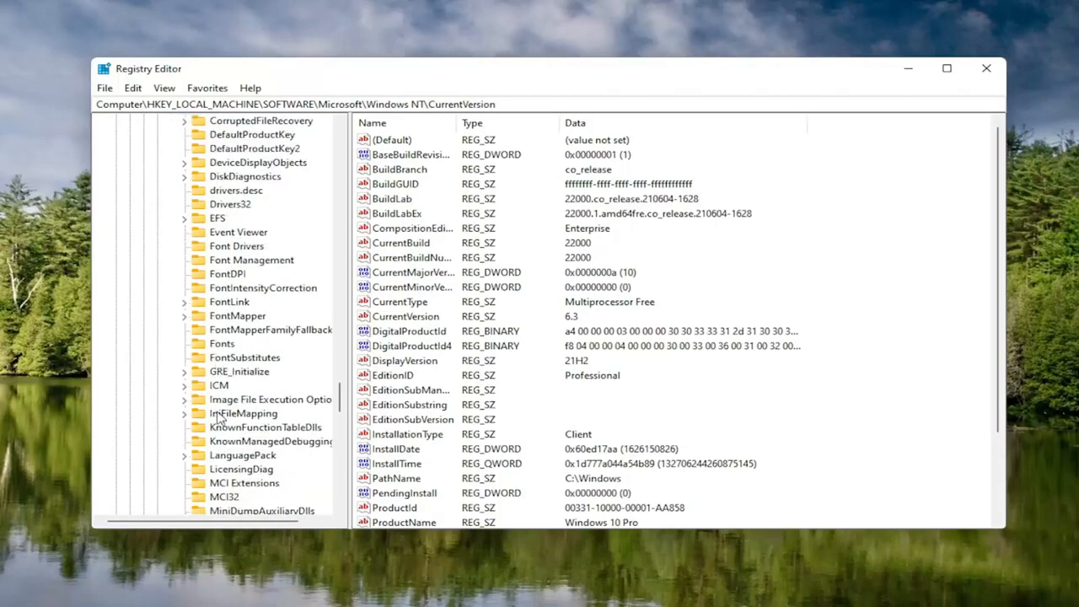
scroll(221, 421, down, 1)
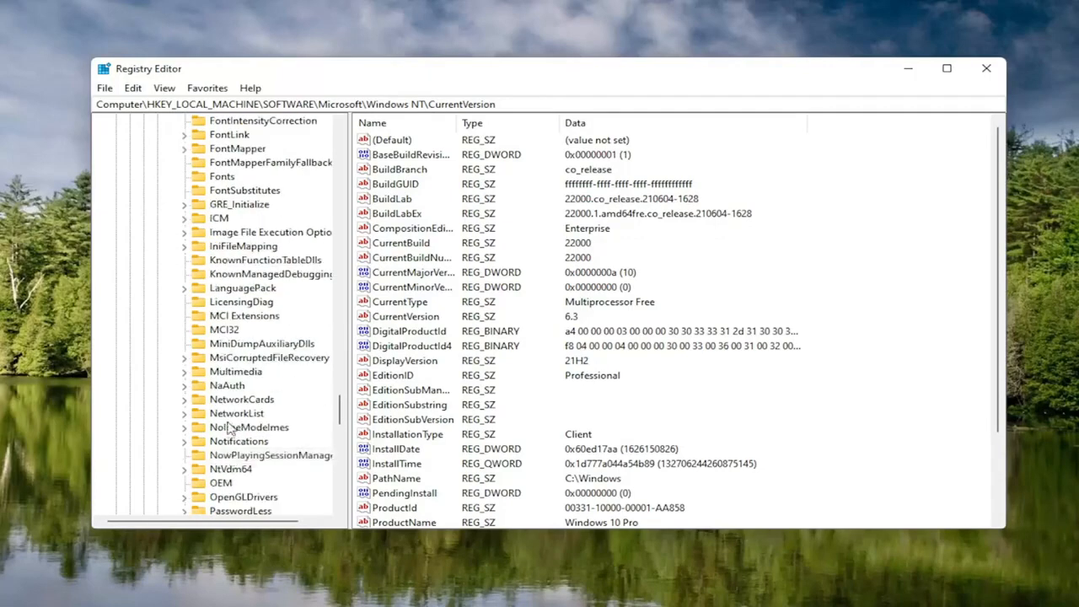
click(231, 373)
double_click(230, 374)
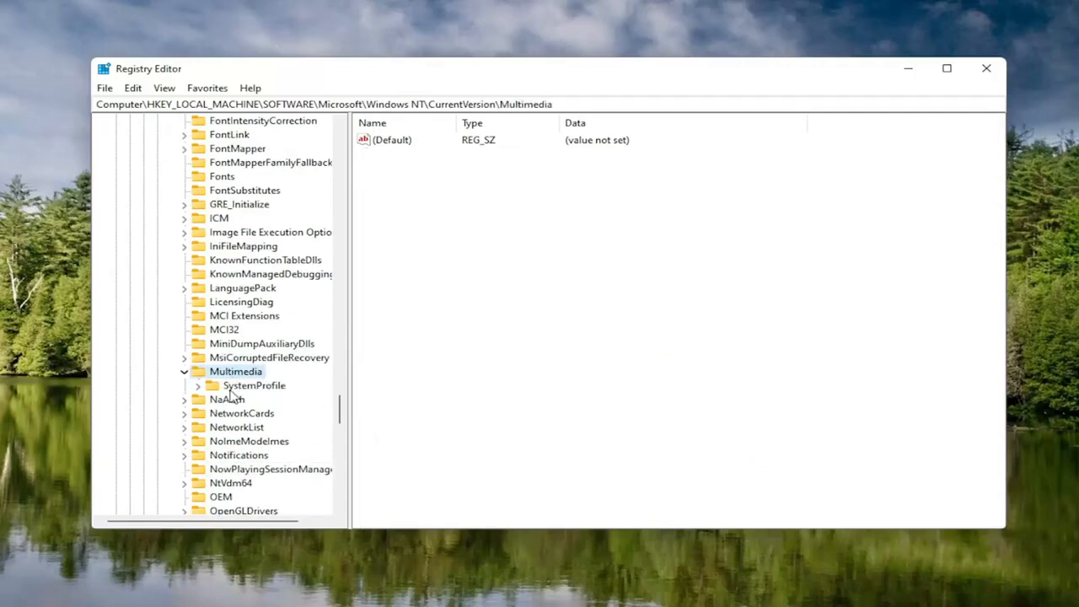
click(227, 389)
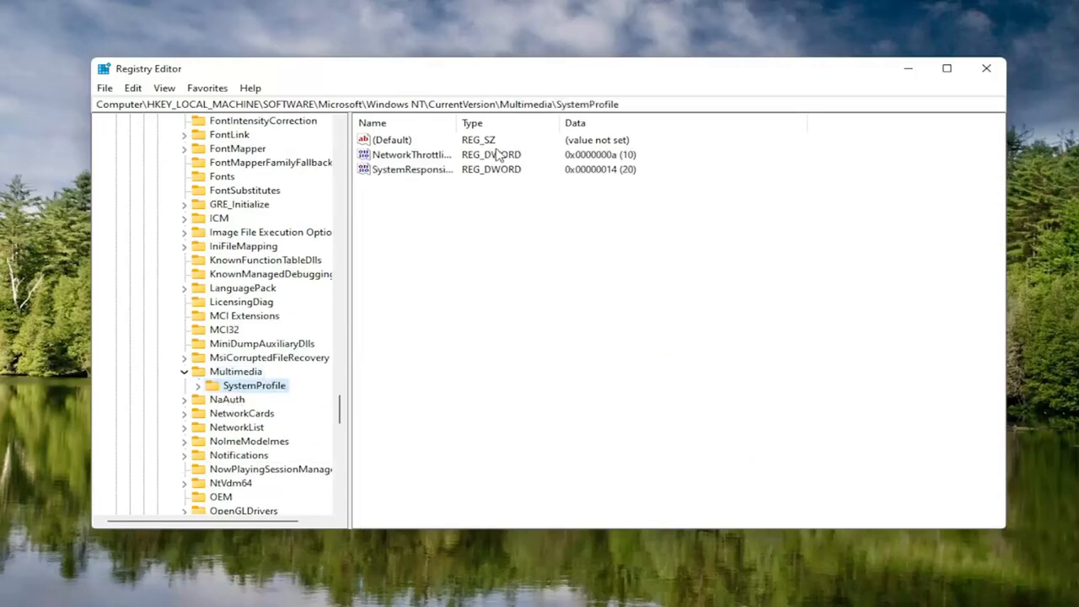
drag(456, 124, 558, 125)
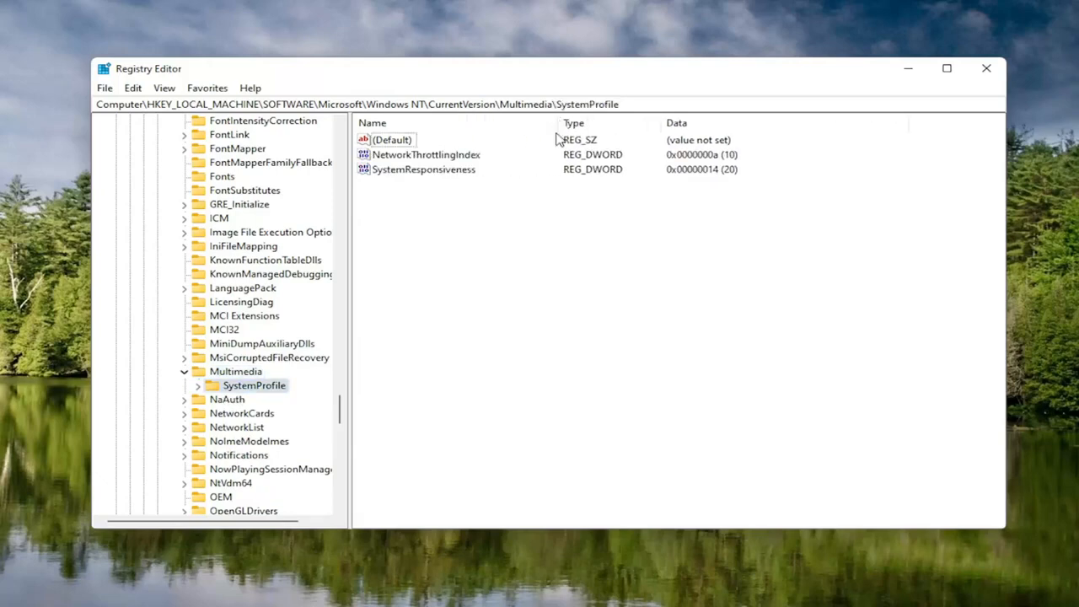
Step: Set the NetworkThrottlingIndex DWORD value in SystemProfile to FFFFFFFF with hexadecimal base
double_click(431, 157)
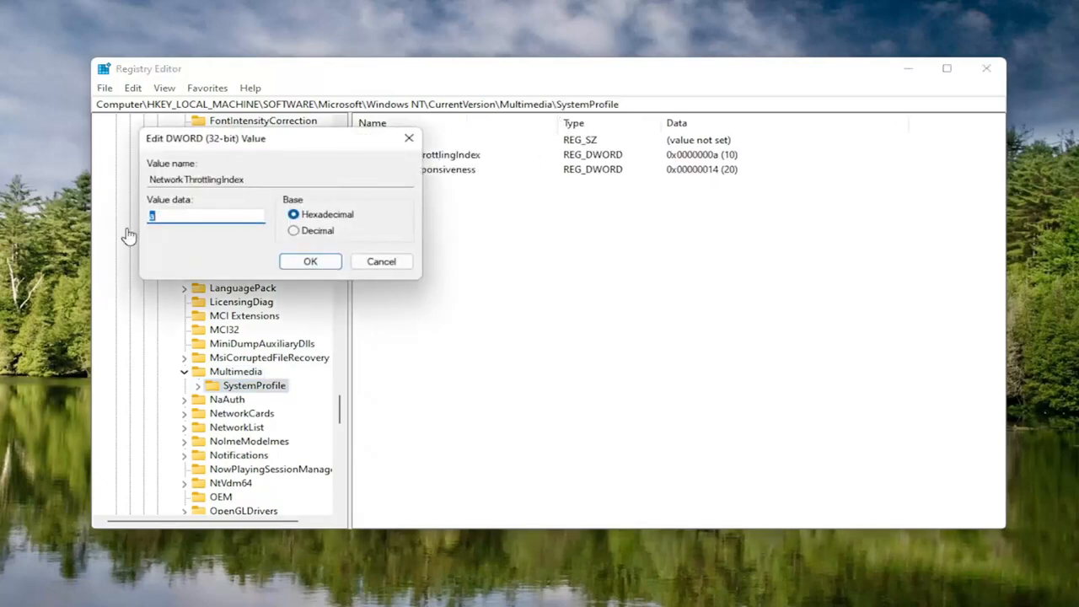
drag(231, 145, 546, 182)
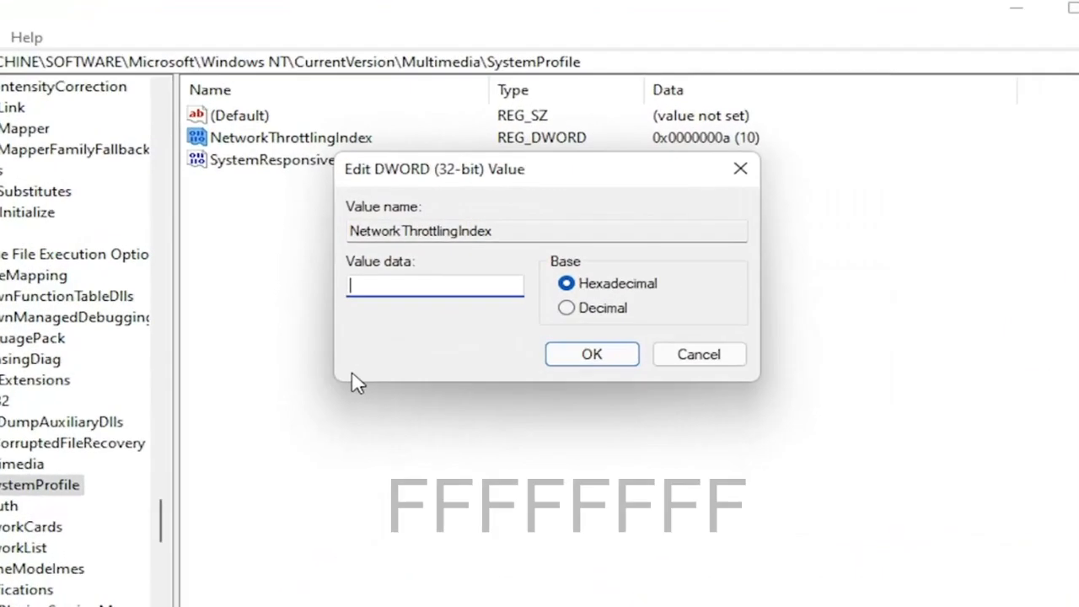
text(FF)
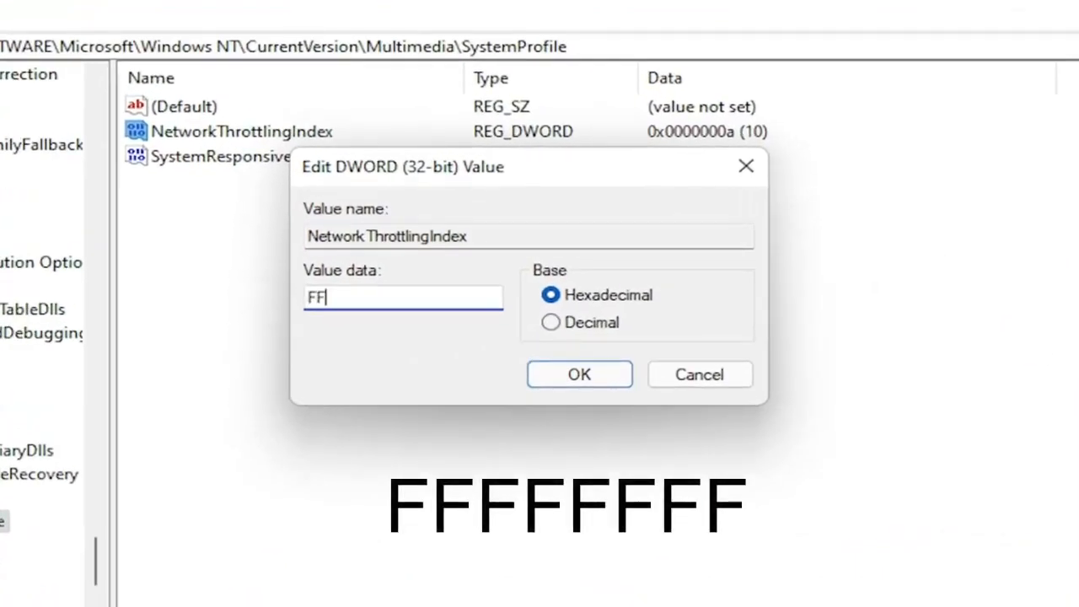
text(FFFFFF)
key(shift+Left)
key(shift+Left)
key(shift+Left)
key(shift+Left)
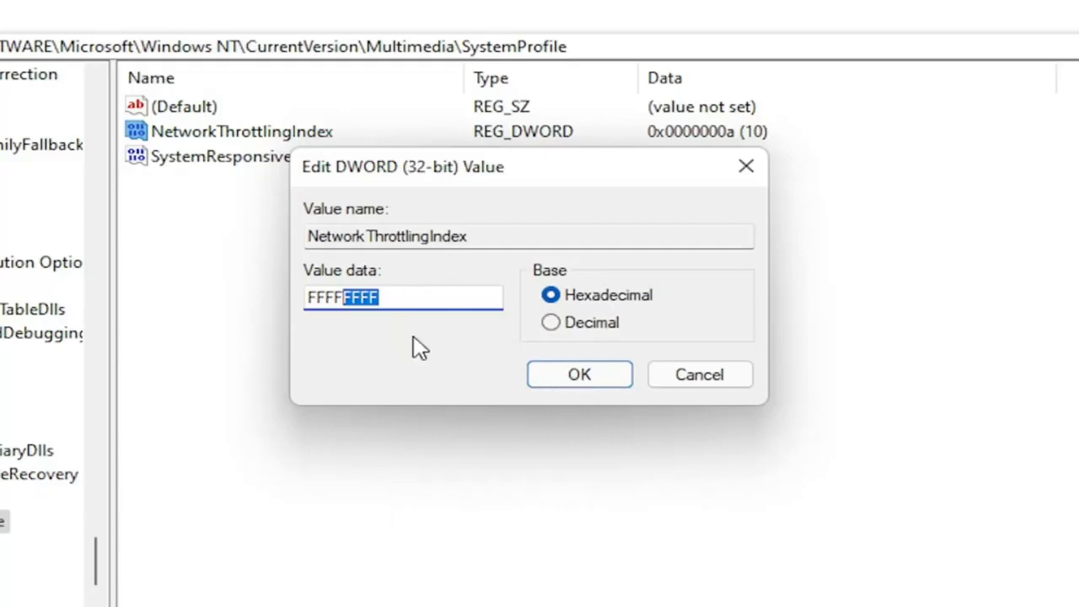
click(398, 298)
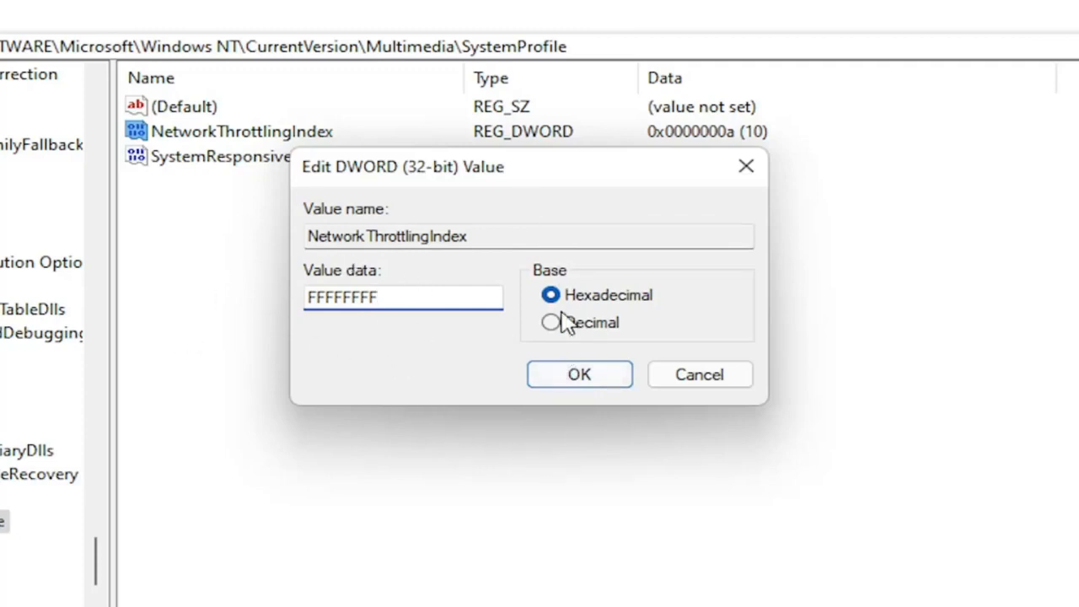
click(579, 375)
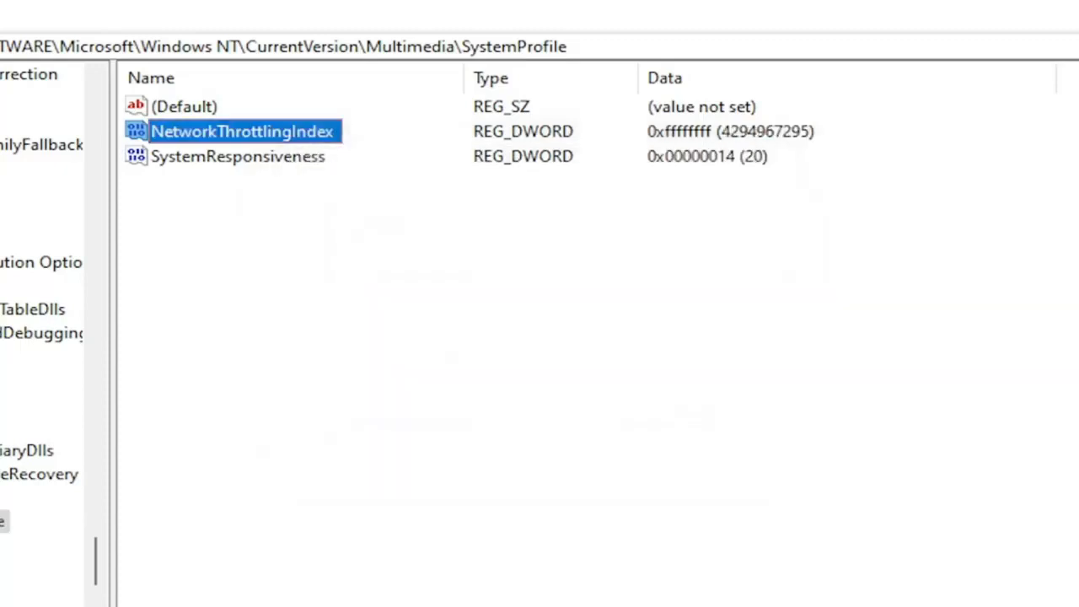
Step: Collapse the Microsoft, SOFTWARE and HKEY_LOCAL_MACHINE keys in the registry tree
key(BackSpace)
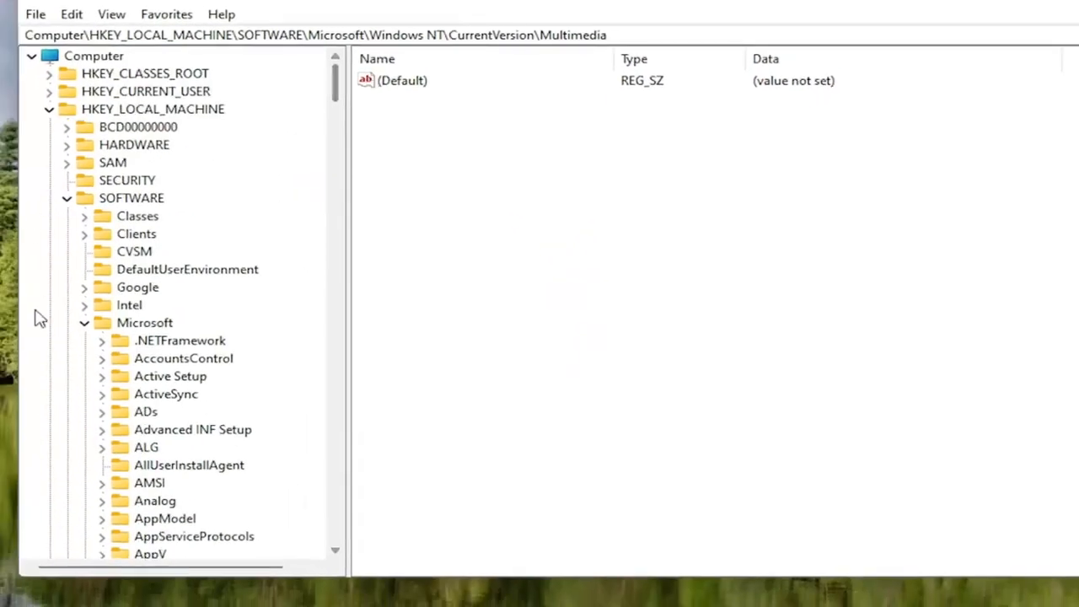
click(84, 323)
click(67, 198)
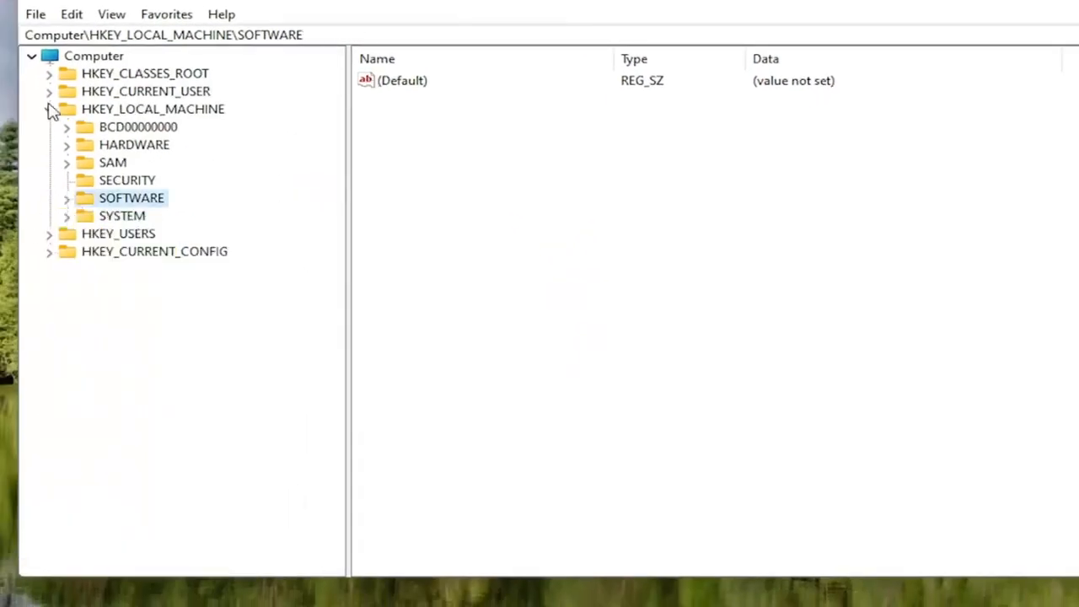
click(49, 109)
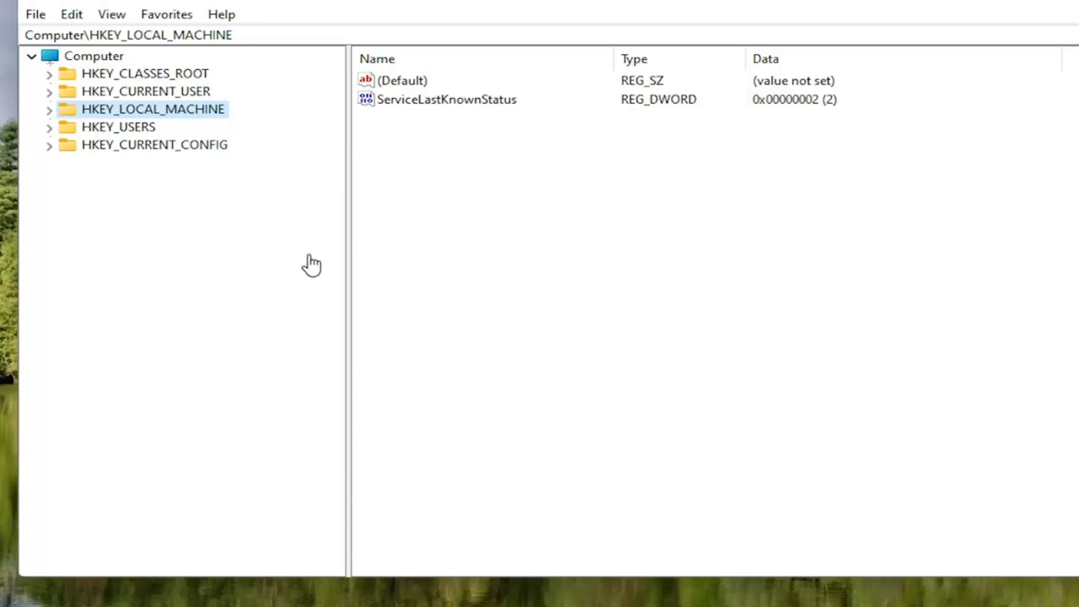
Step: Expand the registry tree to HKEY_LOCAL_MACHINE\SYSTEM\CurrentControlSet\Services
double_click(187, 112)
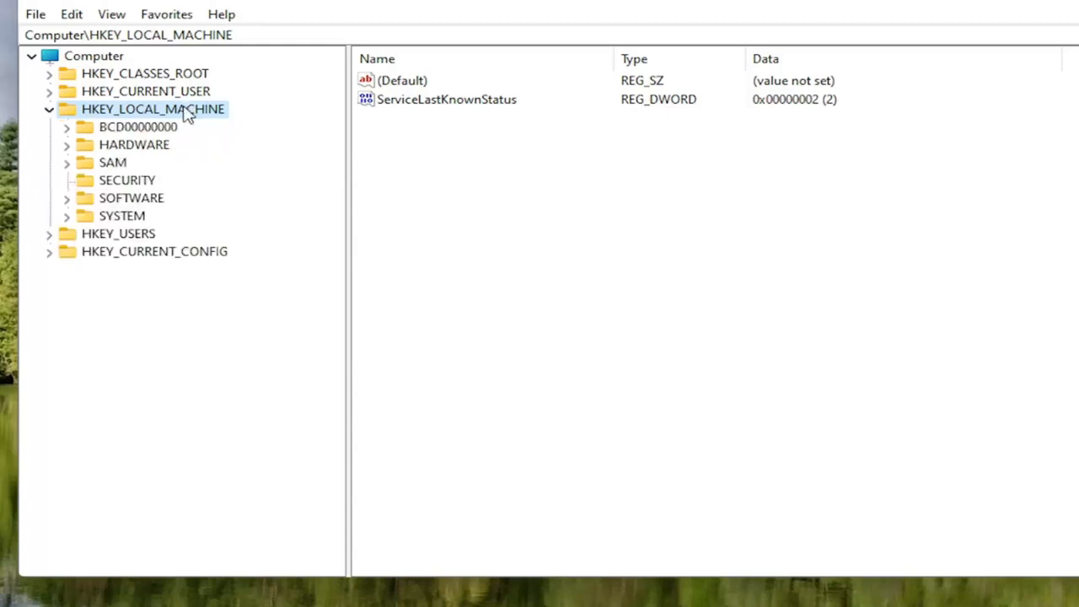
double_click(127, 218)
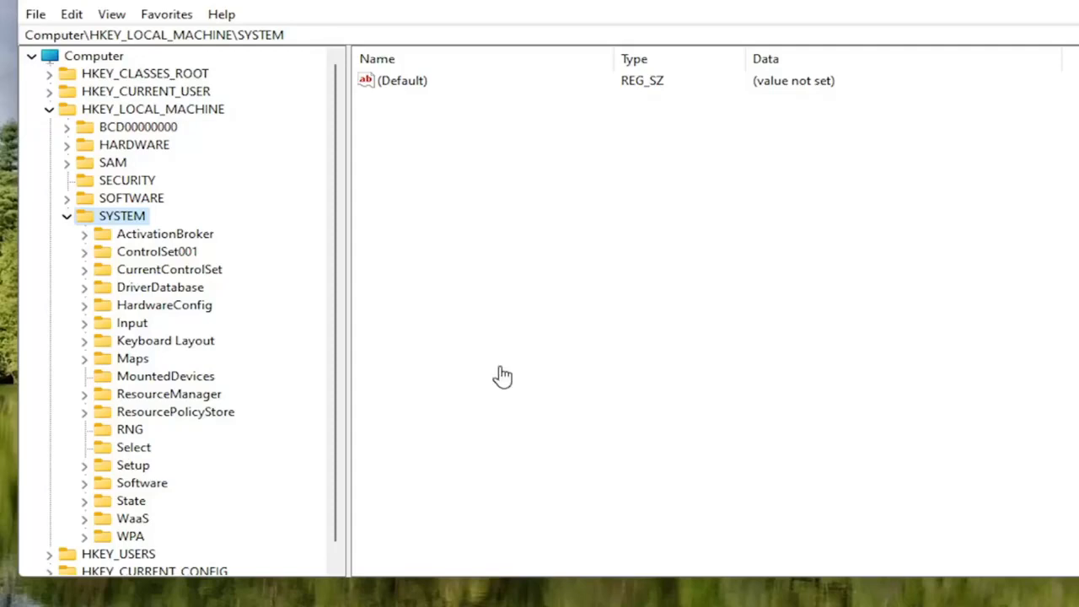
double_click(178, 277)
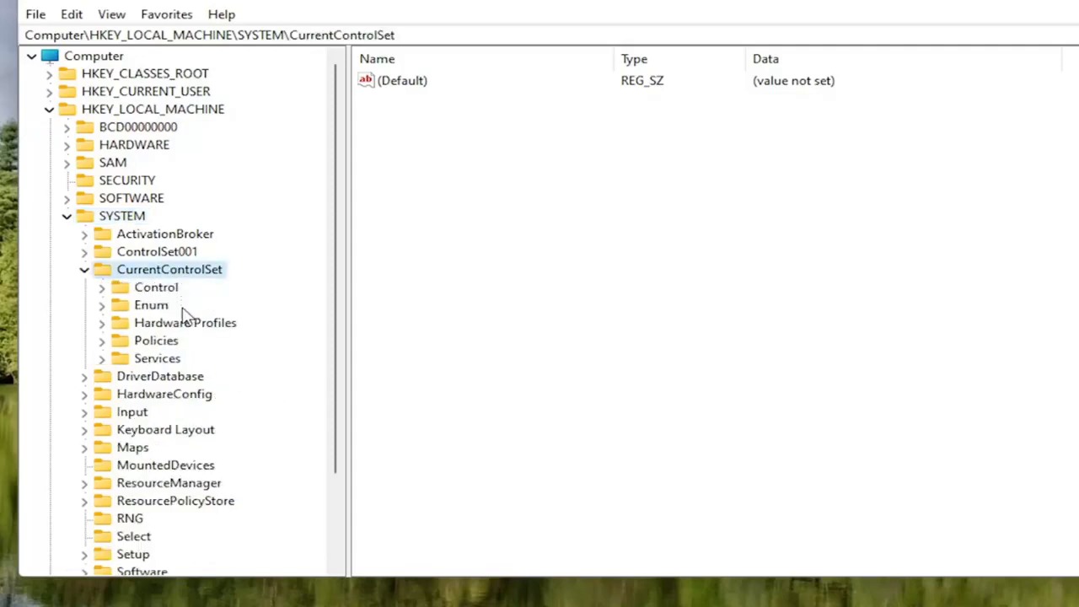
double_click(141, 363)
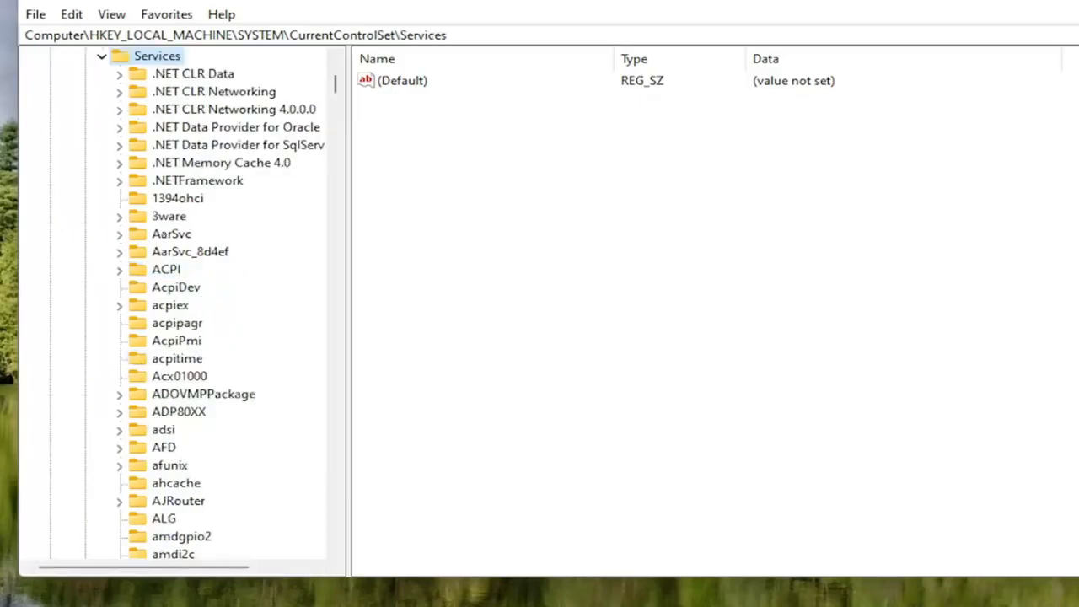
Step: Find and select the Tcpip key in the long list of subkeys under Services
scroll(195, 445, down, 8)
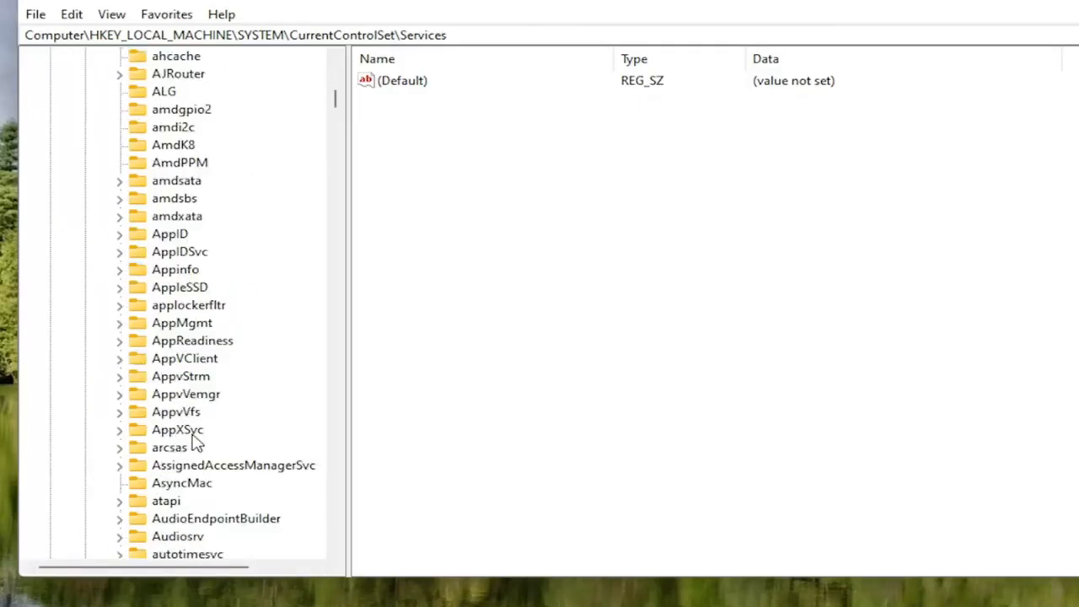
scroll(195, 444, down, 12)
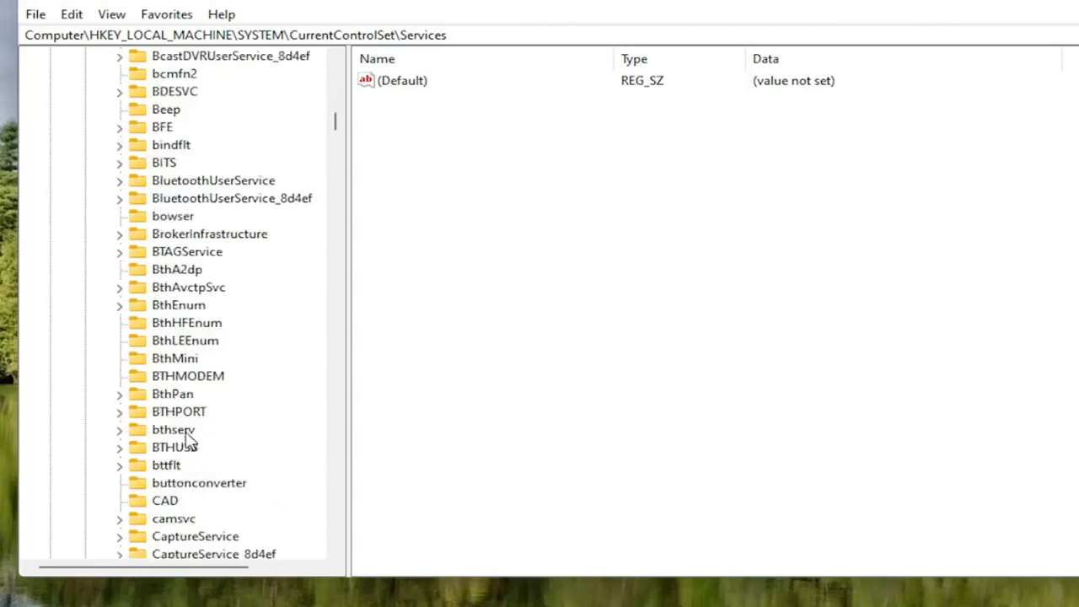
scroll(187, 436, down, 17)
click(187, 401)
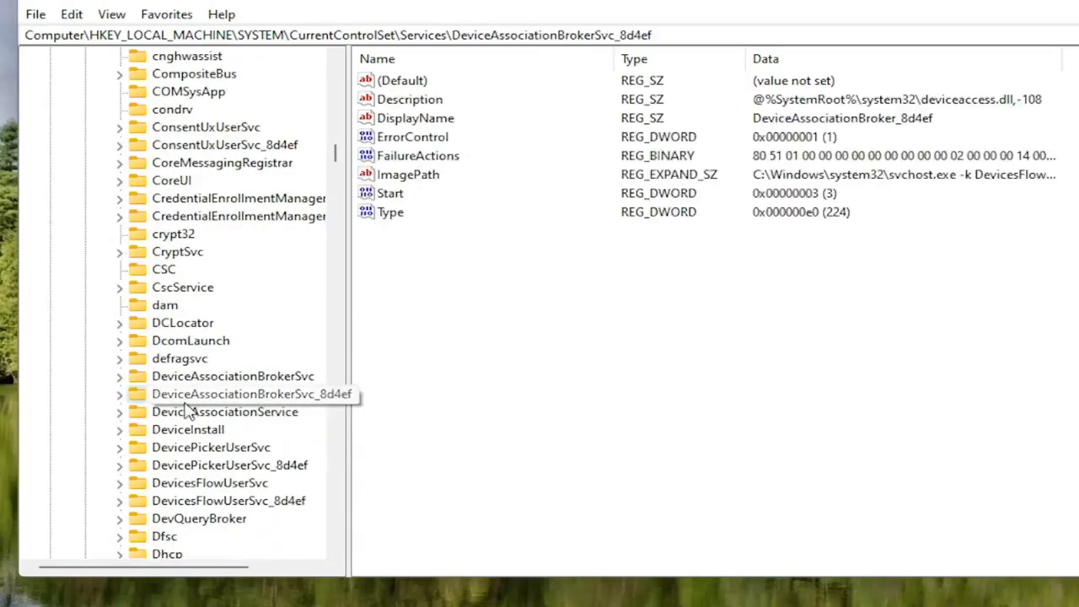
text(tc)
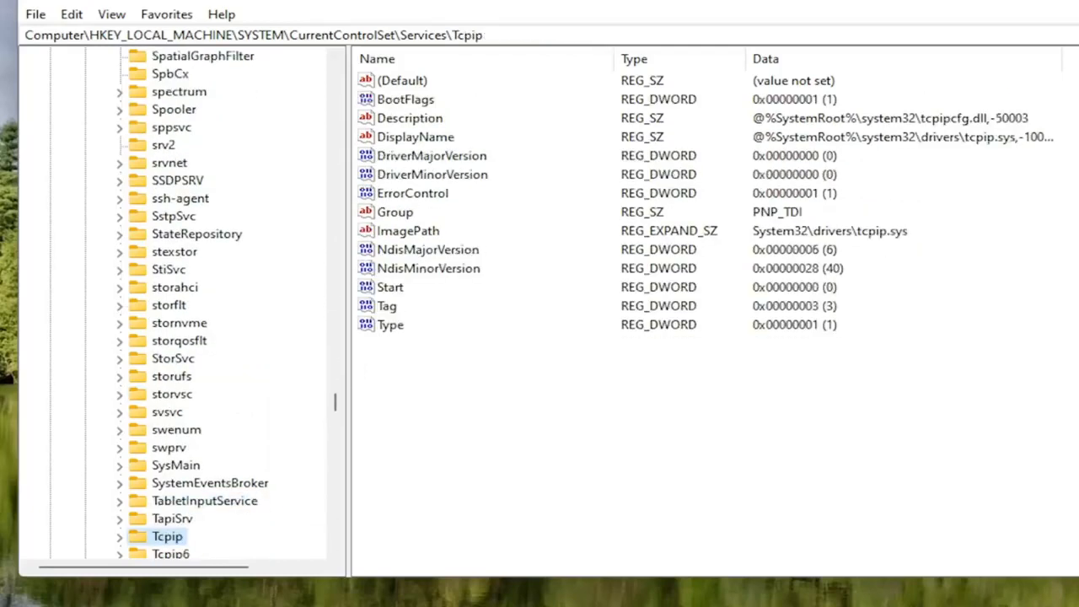
Step: Expand the Tcpip key down to Parameters\Interfaces so the individual network interface subkeys are listed
scroll(86, 414, down, 2)
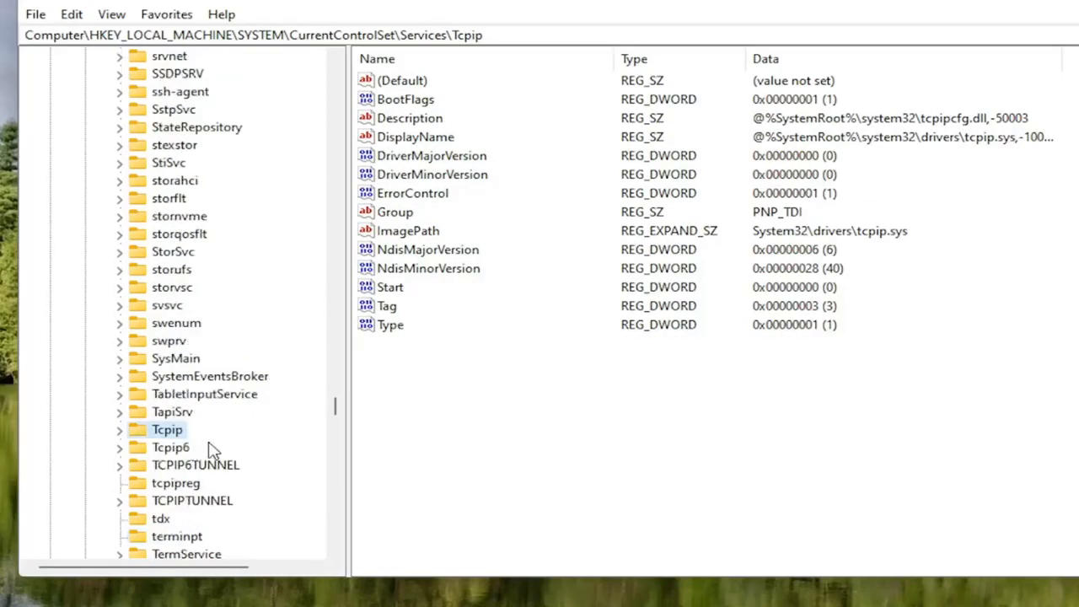
scroll(213, 452, down, 2)
double_click(154, 329)
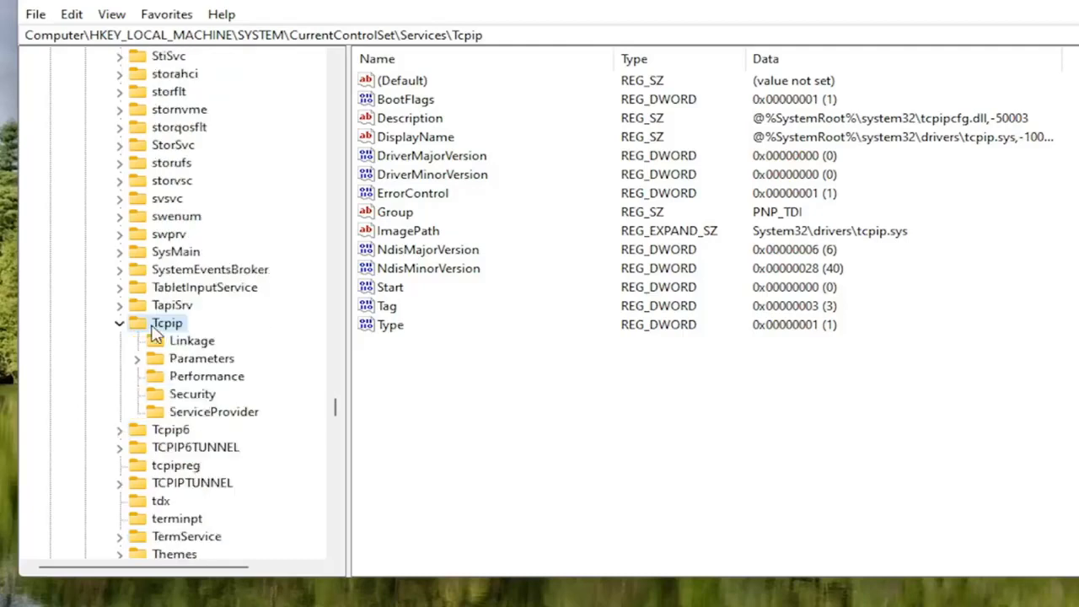
double_click(182, 360)
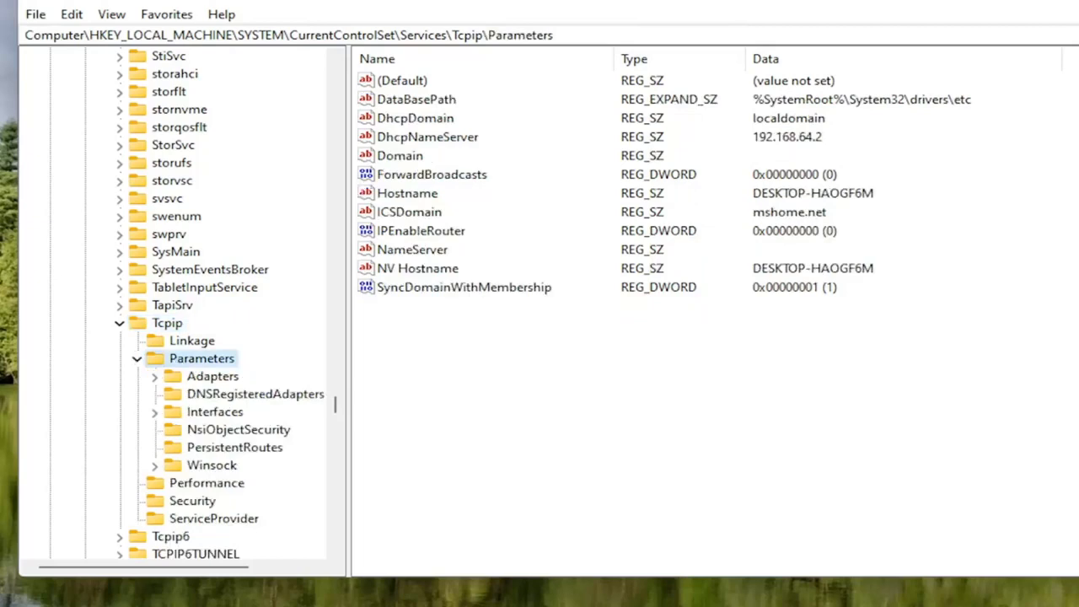
click(187, 415)
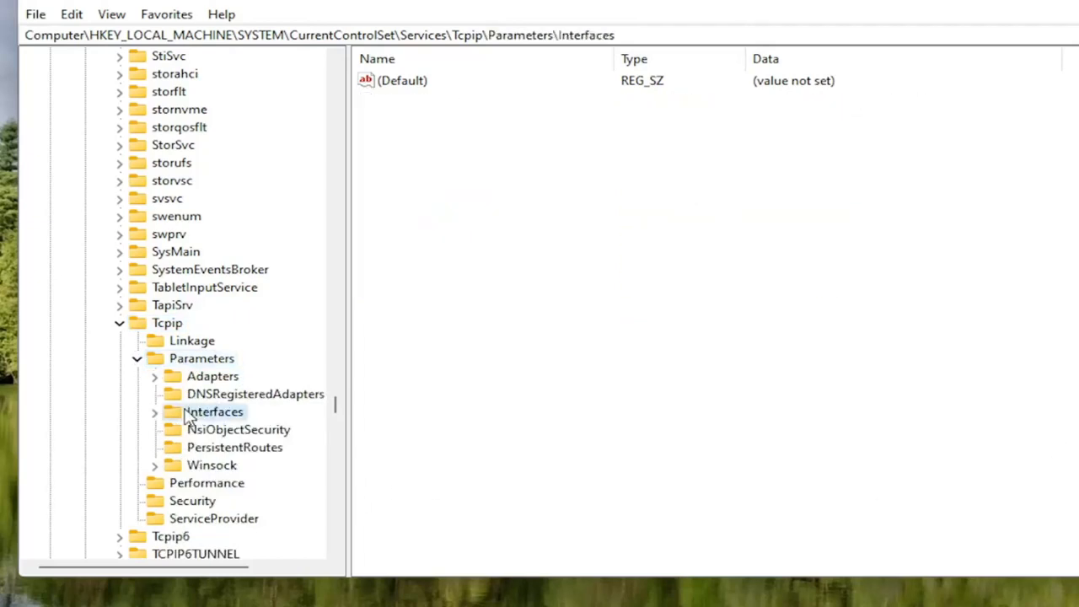
double_click(189, 416)
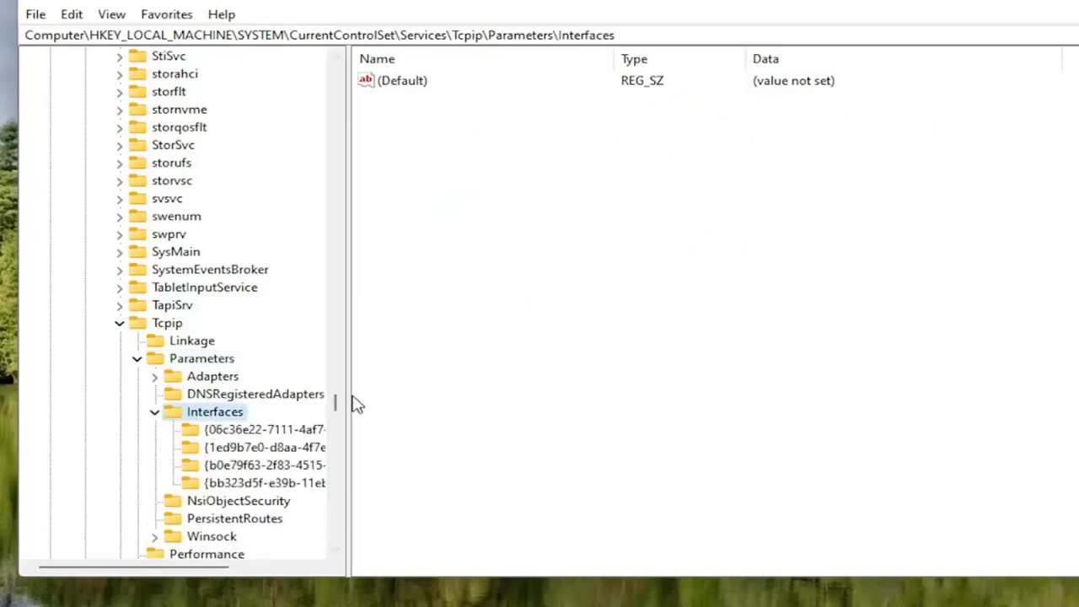
drag(348, 396, 407, 395)
click(284, 430)
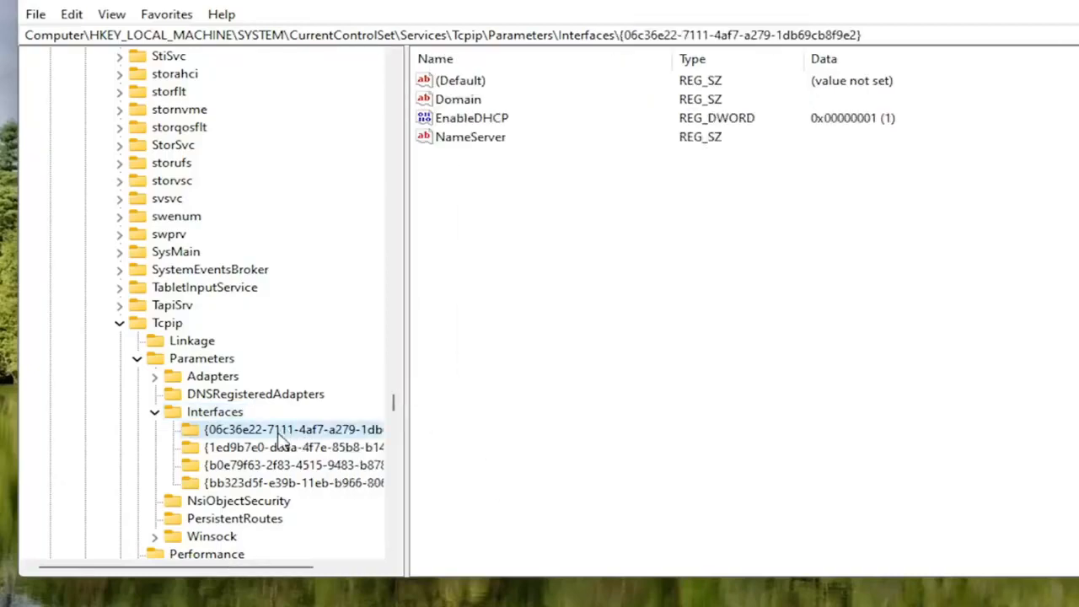
click(281, 447)
click(279, 464)
click(267, 483)
click(257, 465)
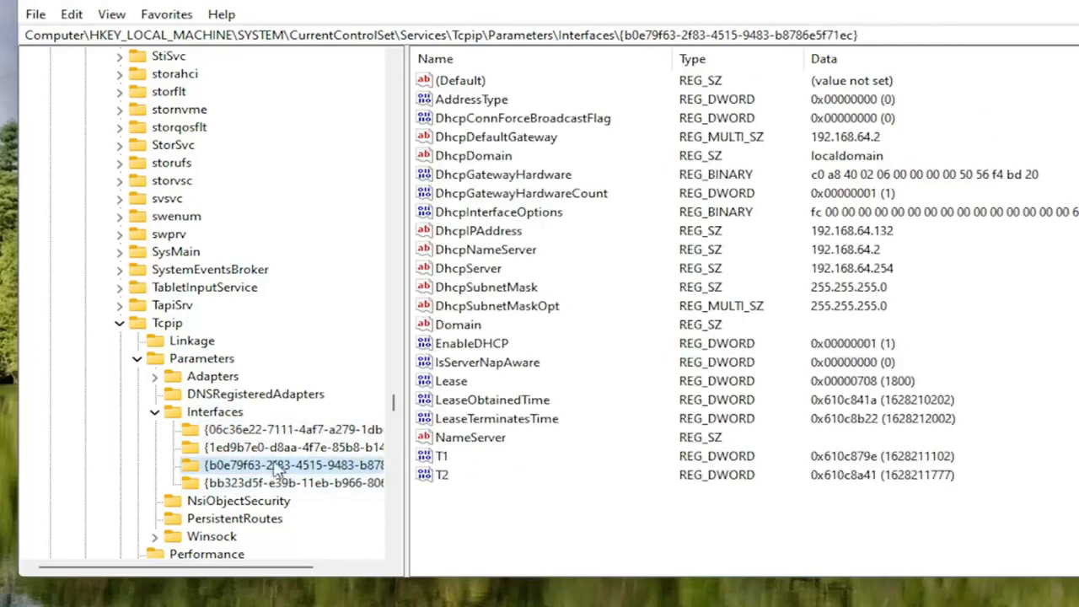
click(253, 483)
click(253, 447)
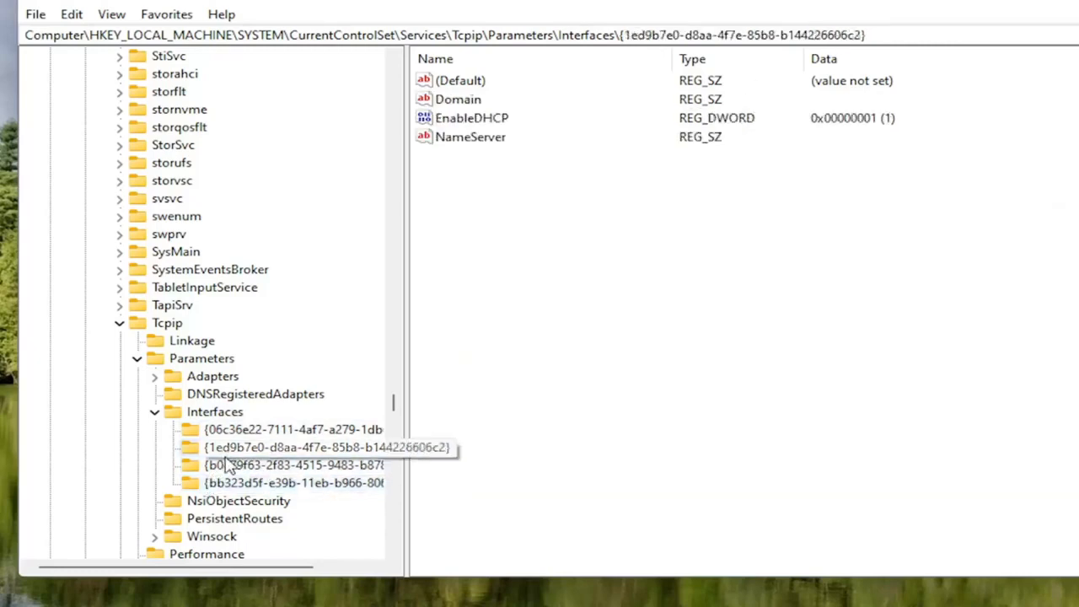
click(253, 464)
click(253, 430)
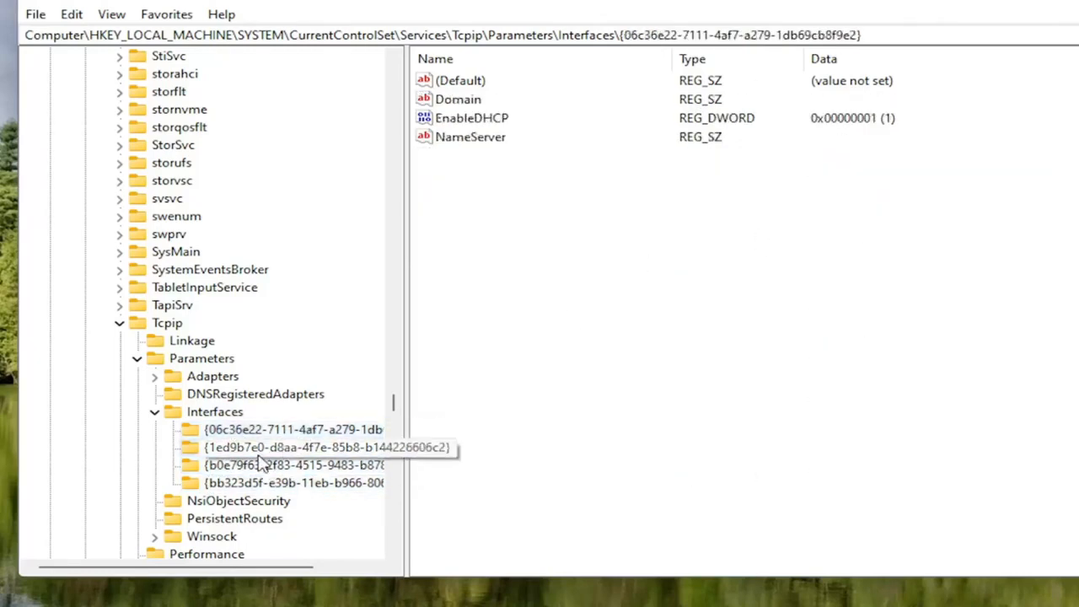
click(253, 465)
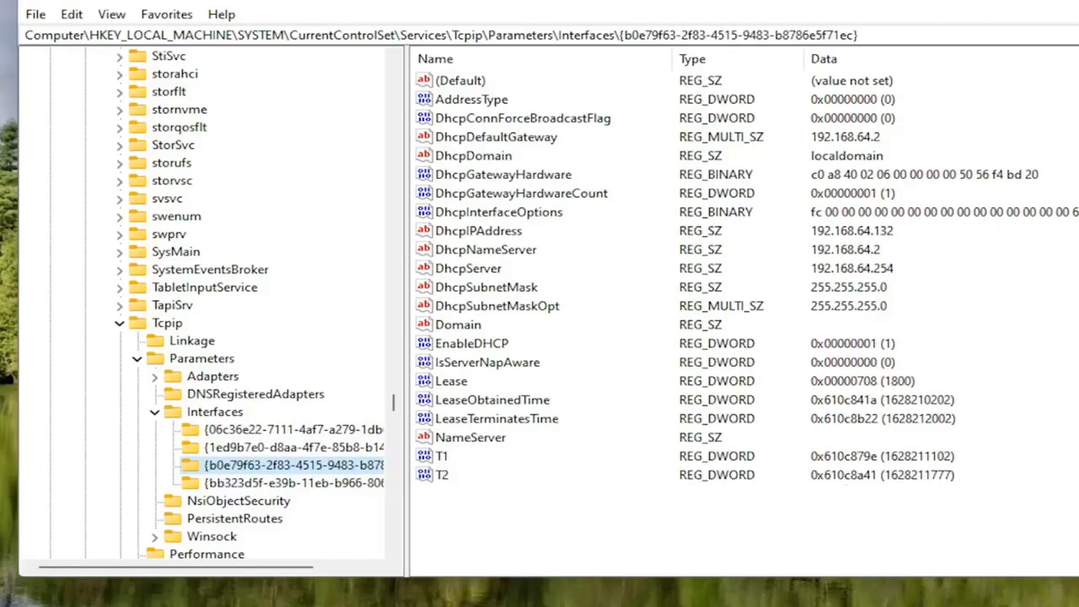
Step: Create a new DWORD (32-bit) value named TCPackFrequency in the selected interface key
right_click(471, 514)
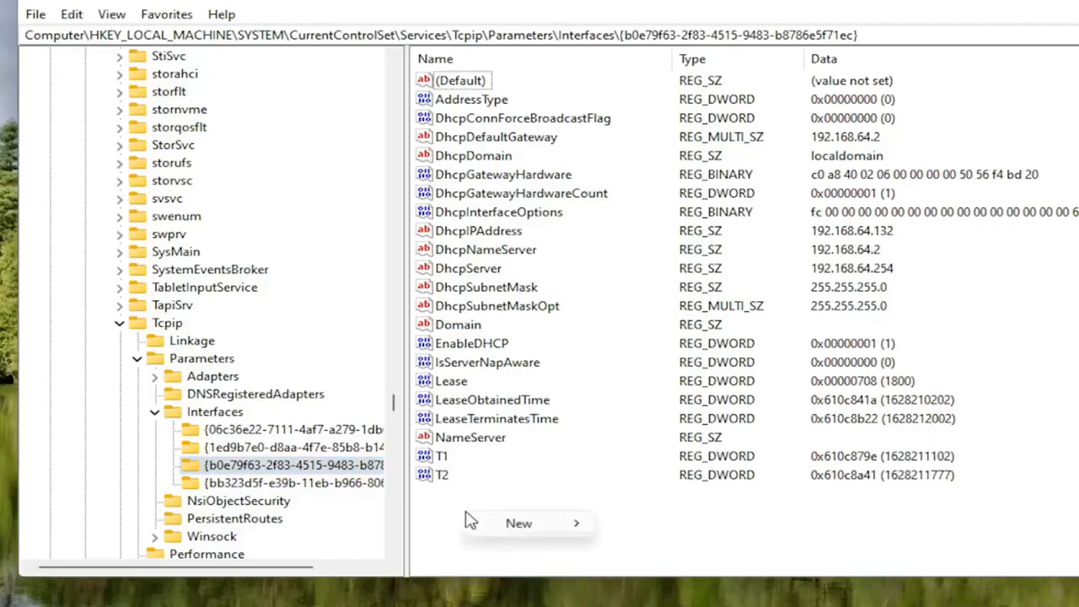
mouse_move(527, 524)
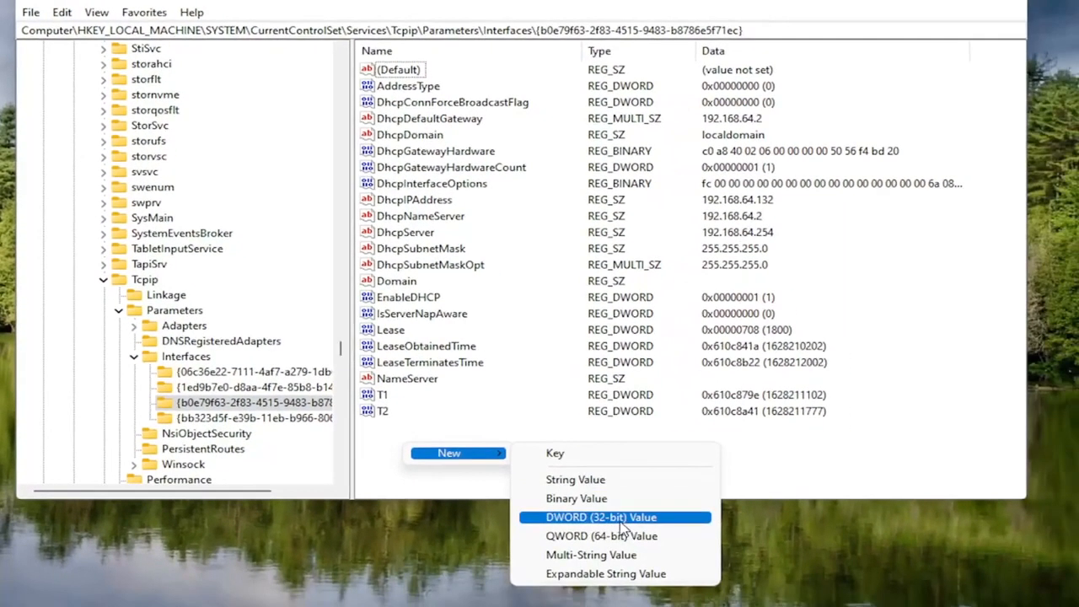
click(620, 522)
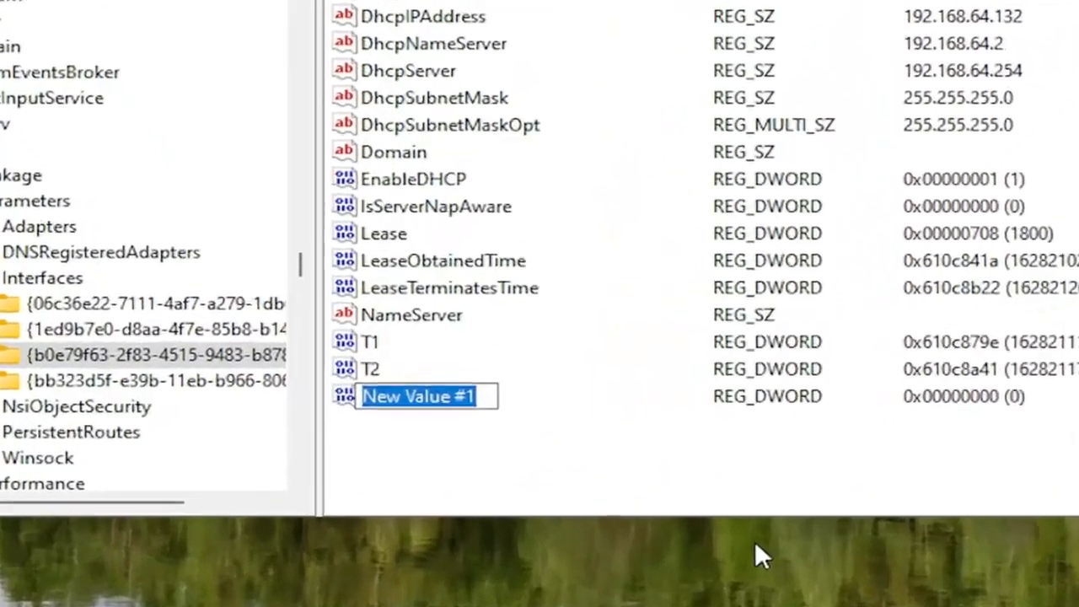
text(TCP)
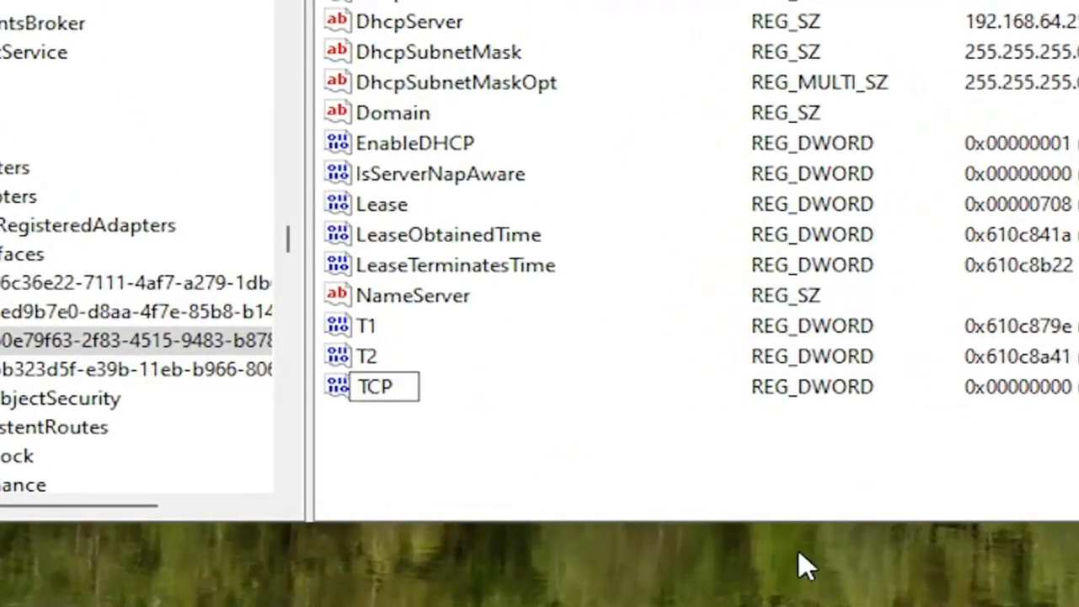
text(ack)
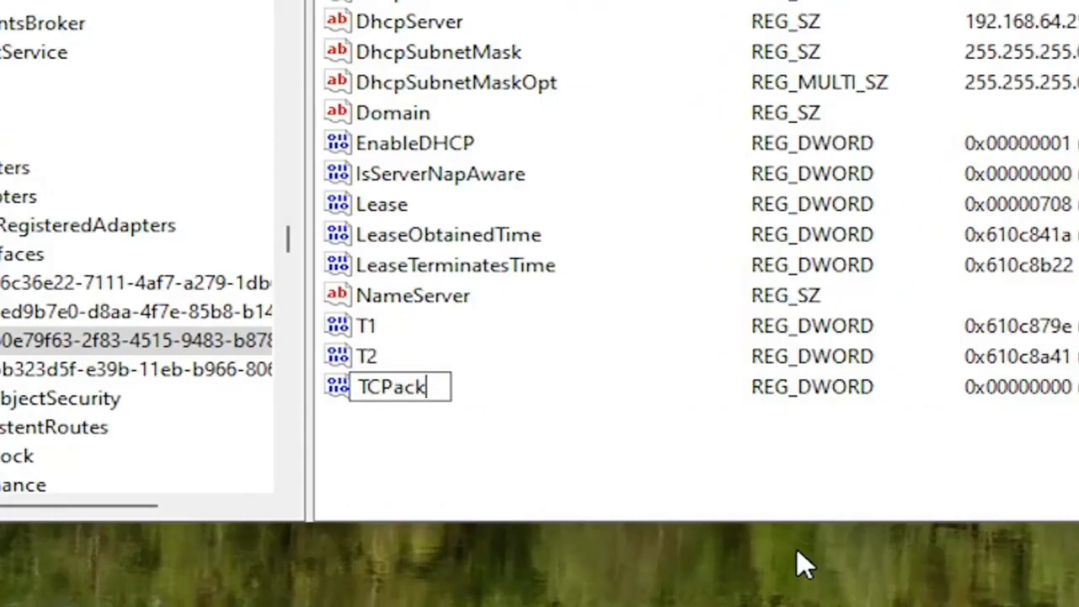
text(Freq)
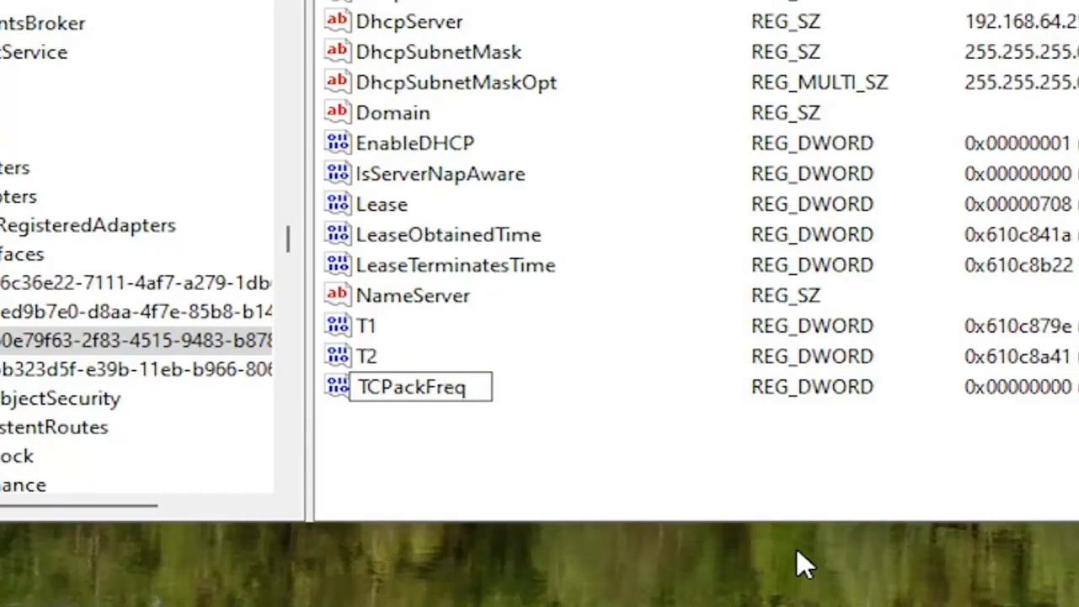
text(uebnc)
key(BackSpace)
key(BackSpace)
key(BackSpace)
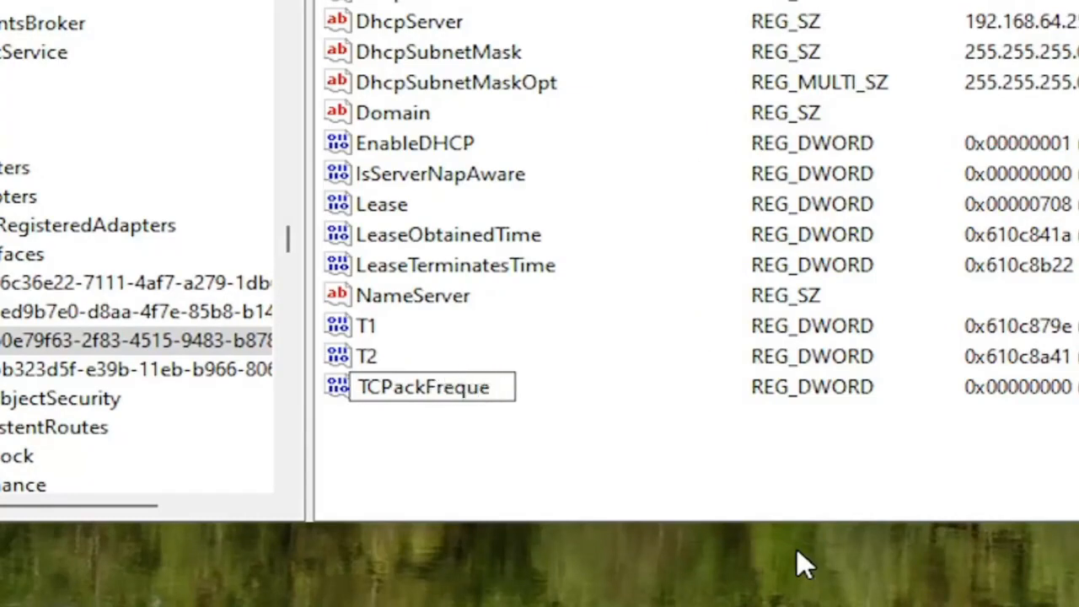
text(ncy)
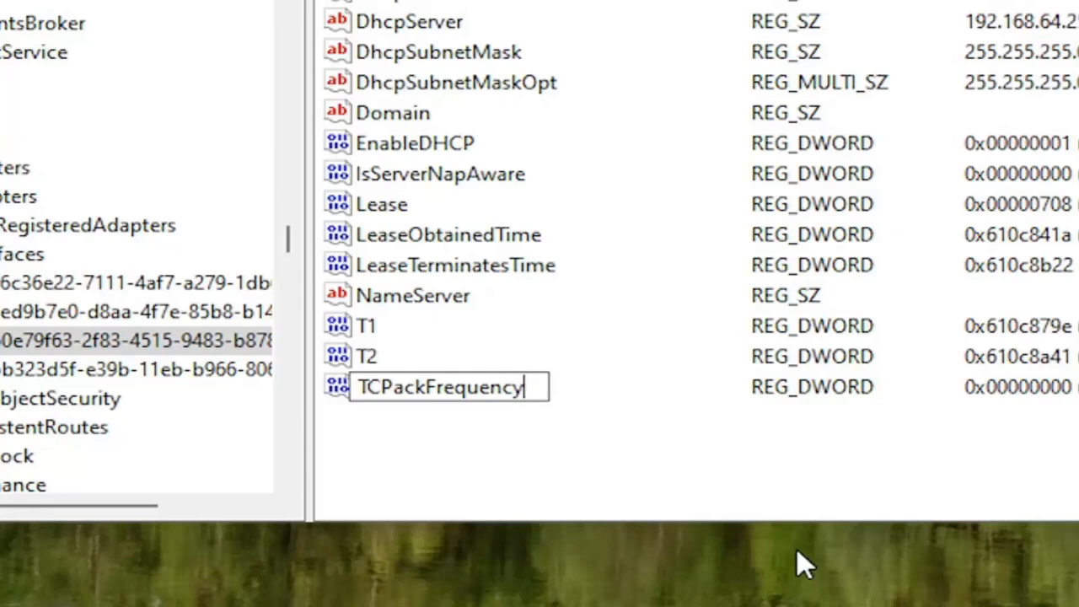
key(Return)
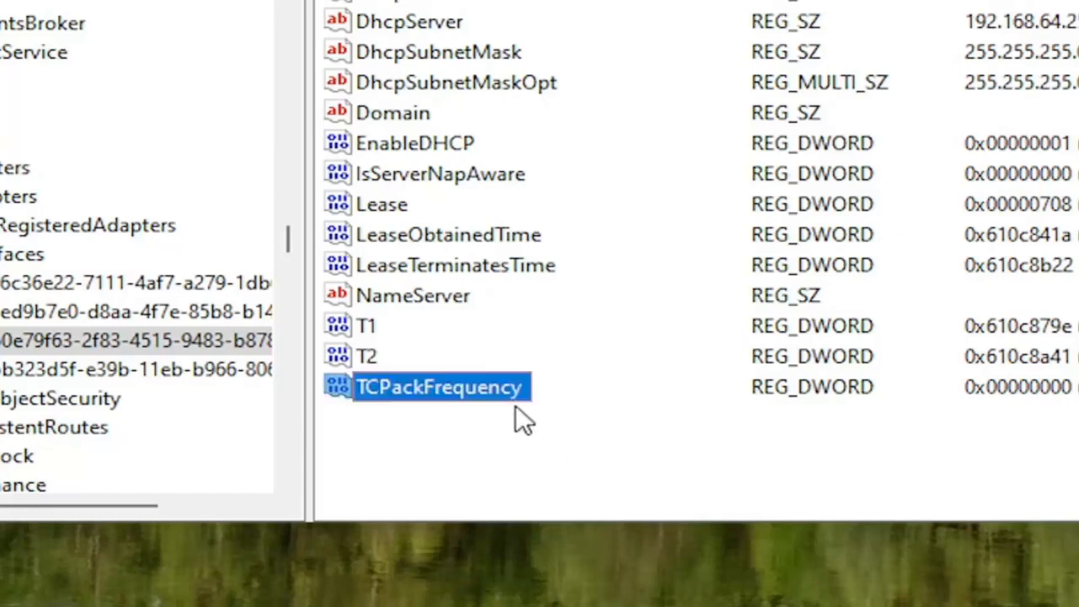
Step: Create another DWORD (32-bit) value named TCPNoDelay in the same interface key
click(455, 442)
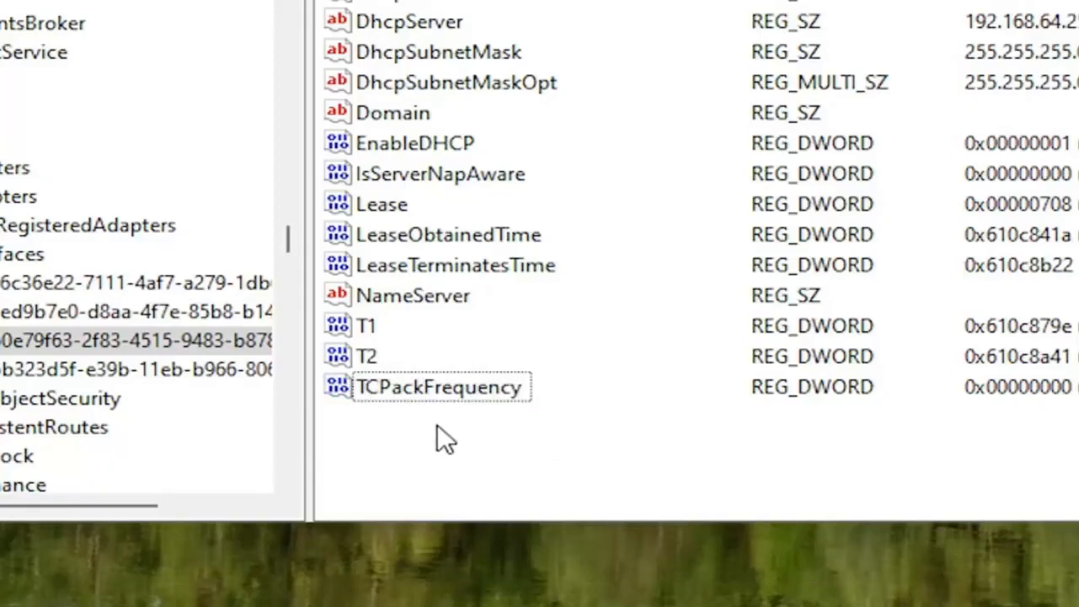
right_click(440, 434)
mouse_move(479, 447)
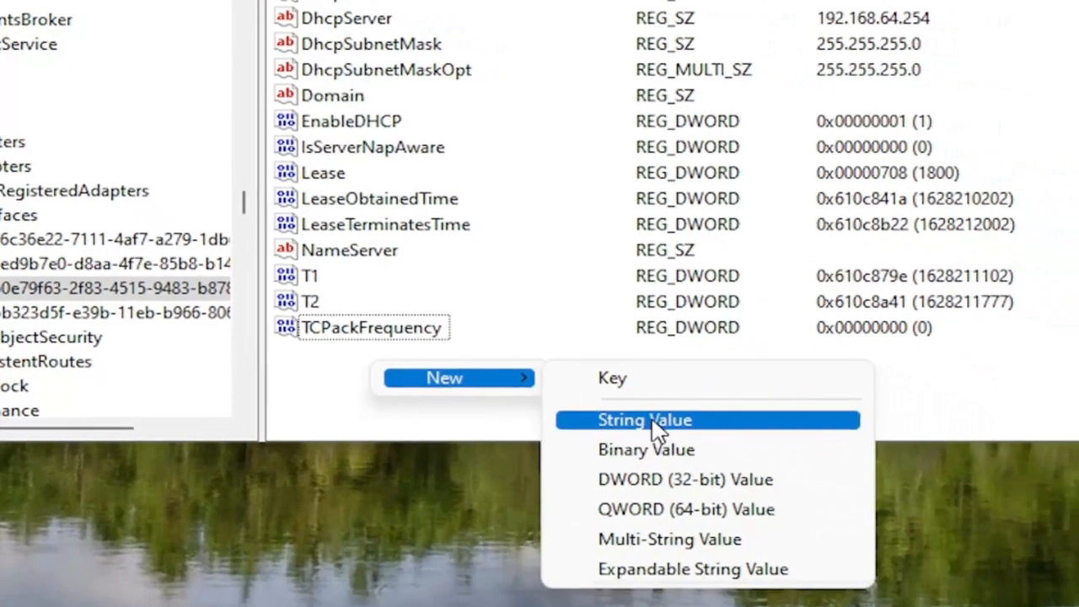
click(651, 478)
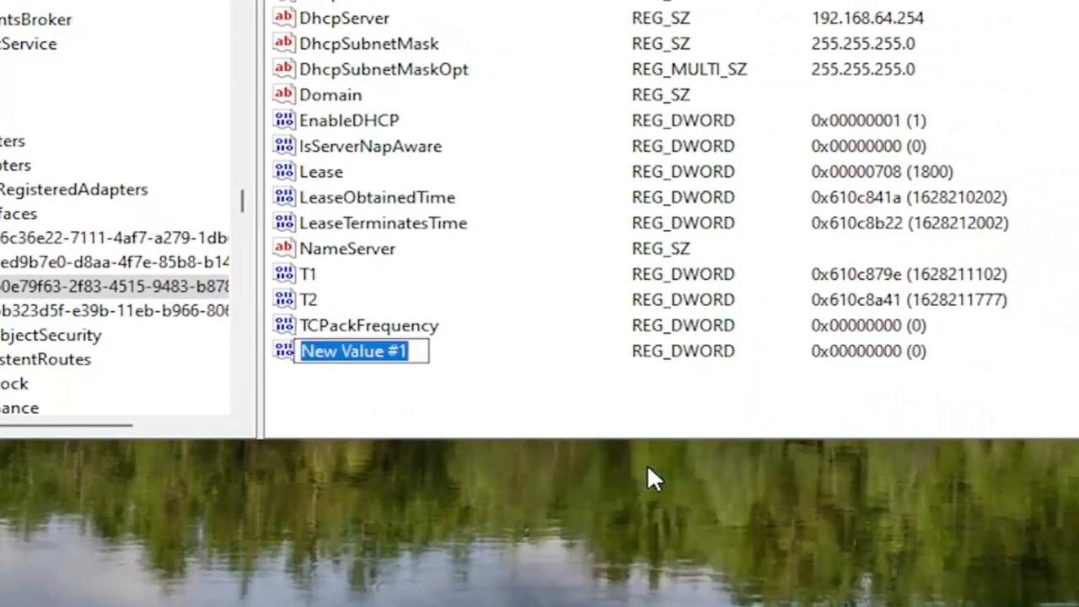
text(TCP)
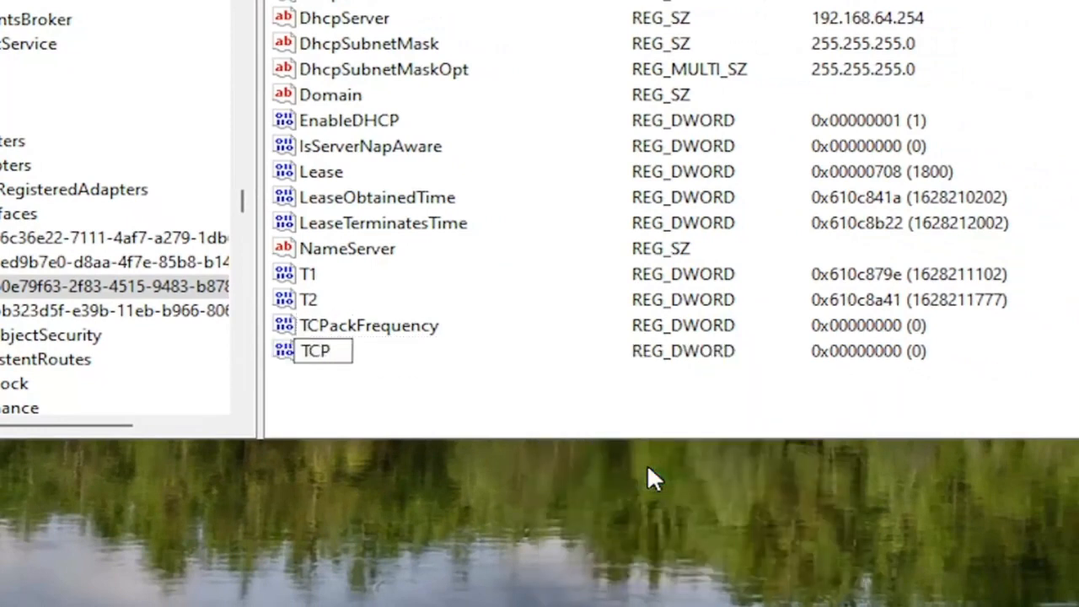
text(NoDelay)
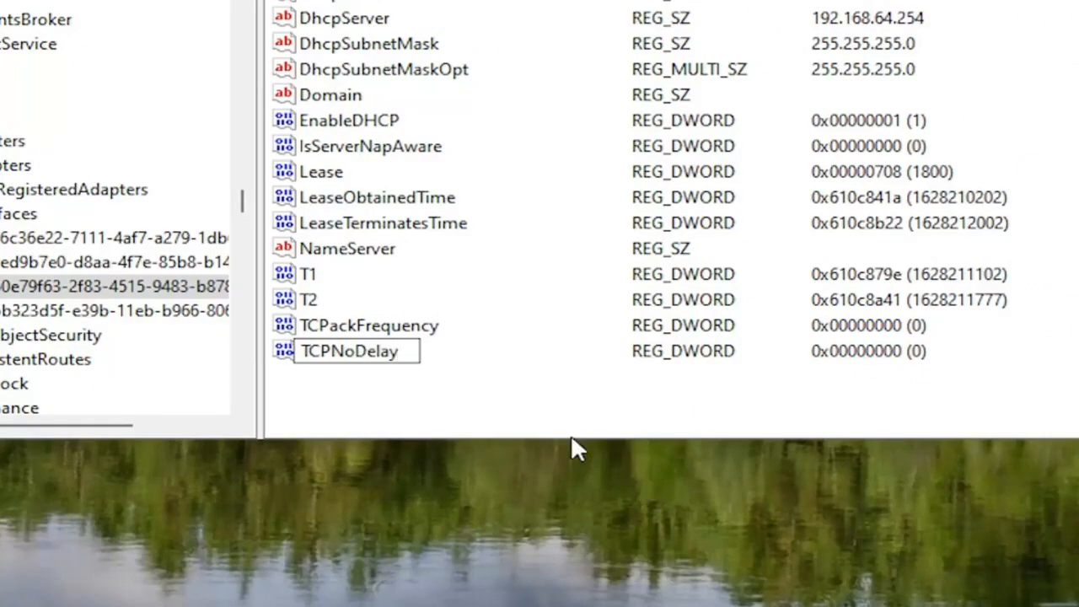
key(Return)
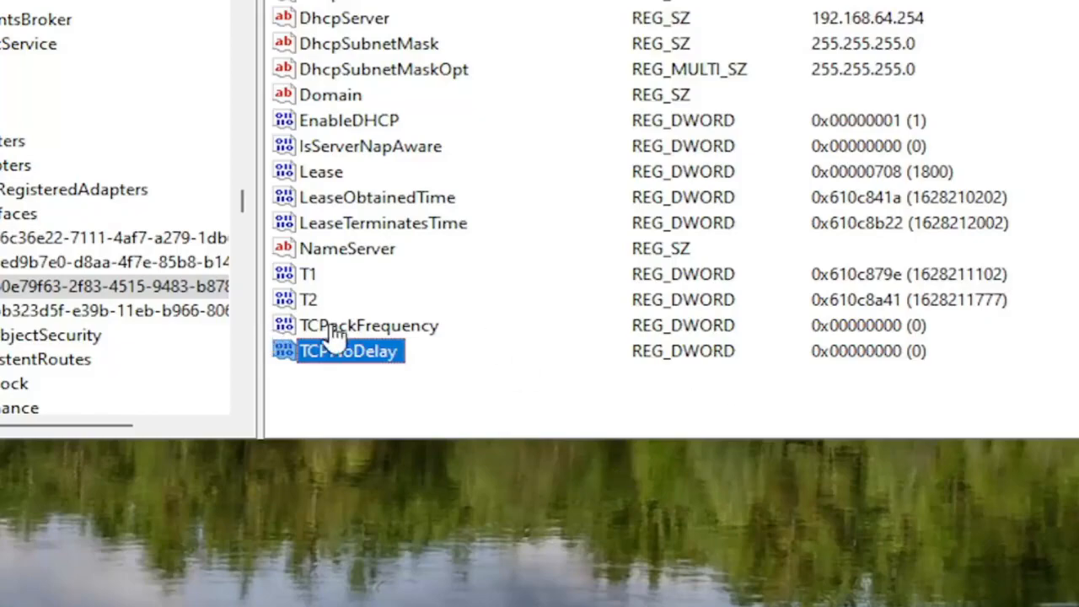
Step: Set the value data of TCPackFrequency in the selected interface key to 1, keeping the hexadecimal base
double_click(397, 329)
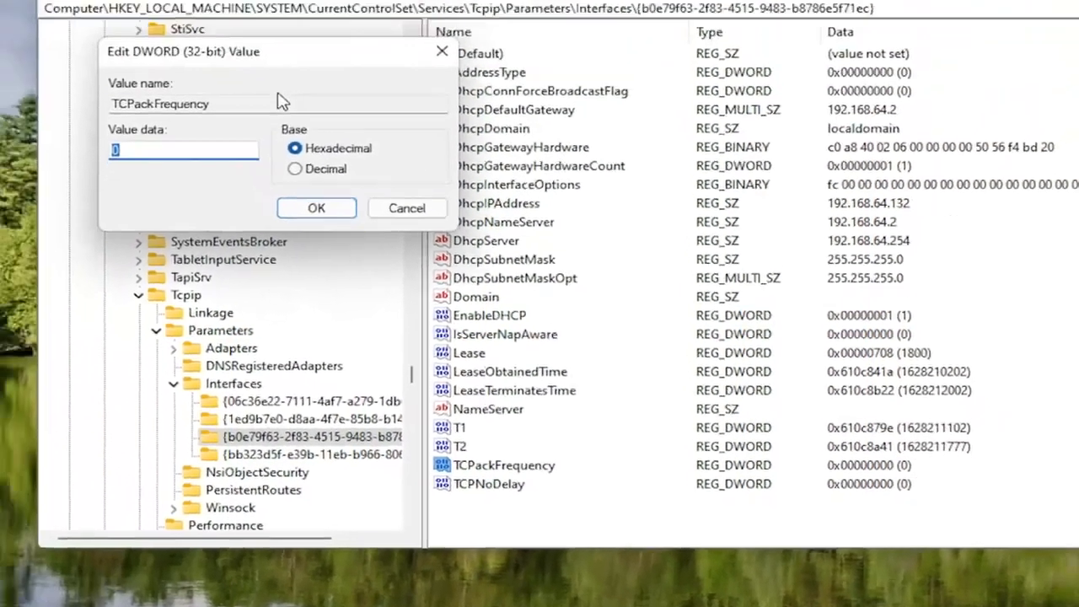
drag(280, 48, 617, 175)
click(422, 263)
drag(422, 263, 257, 237)
text(1)
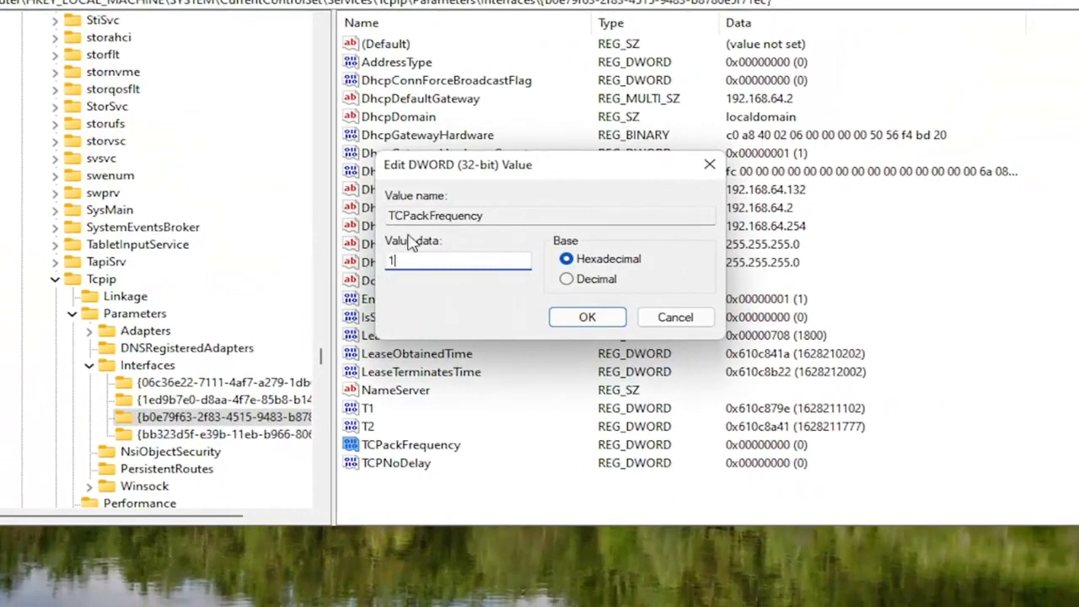
click(558, 318)
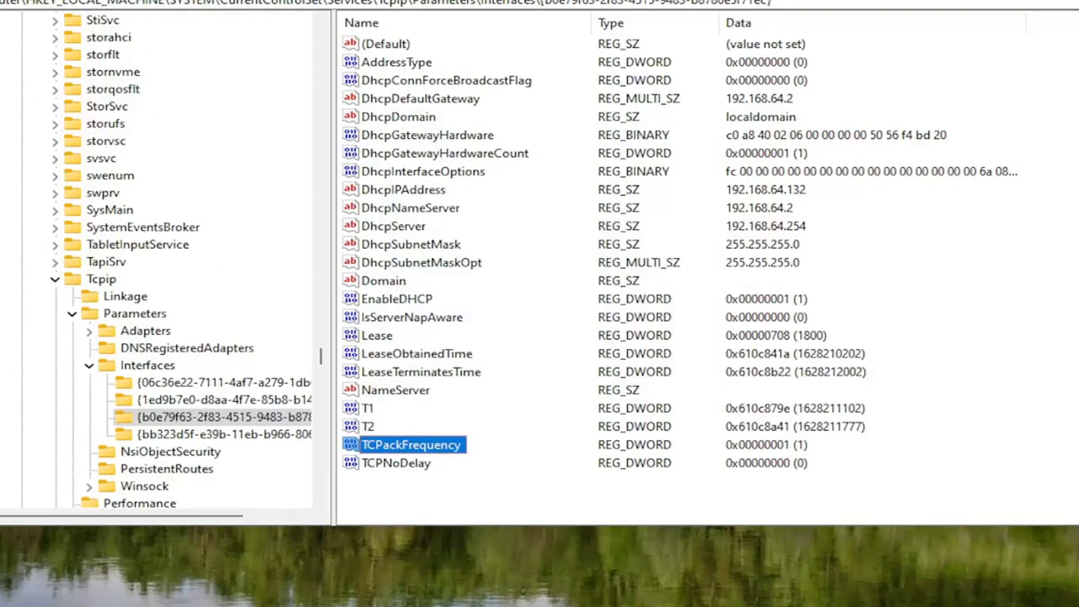
Step: Set the value data of TCPNoDelay in the same interface key to 1, keeping the hexadecimal base
double_click(397, 466)
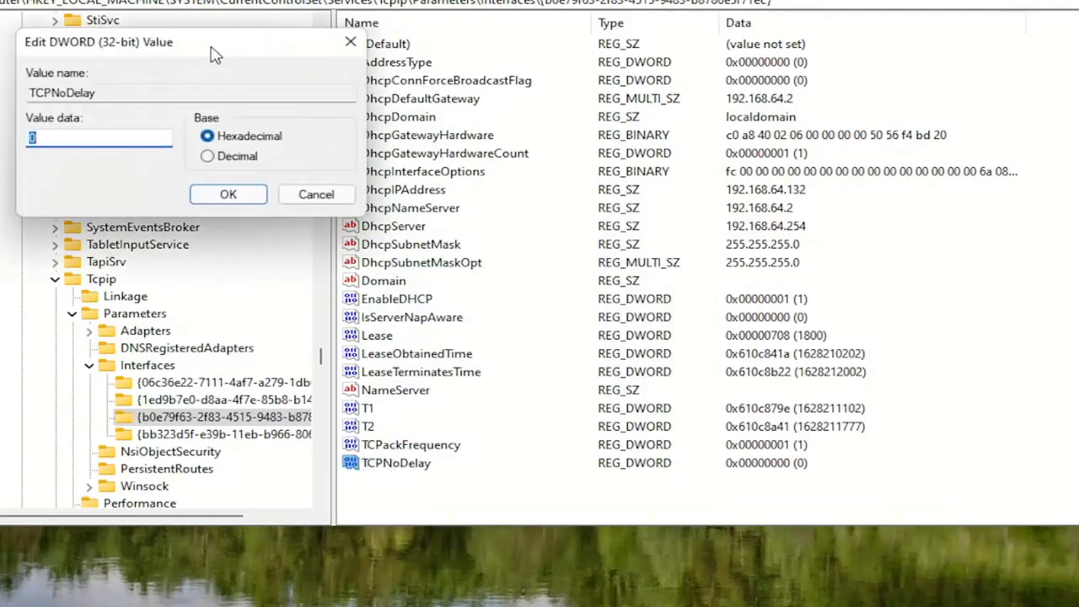
drag(215, 54, 505, 178)
text(1)
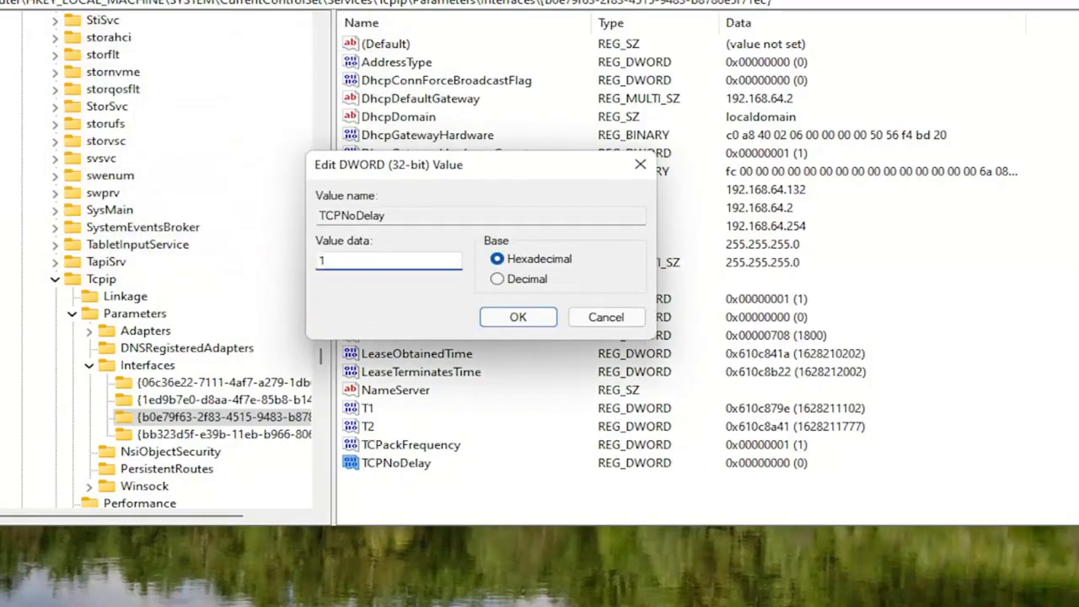
click(536, 318)
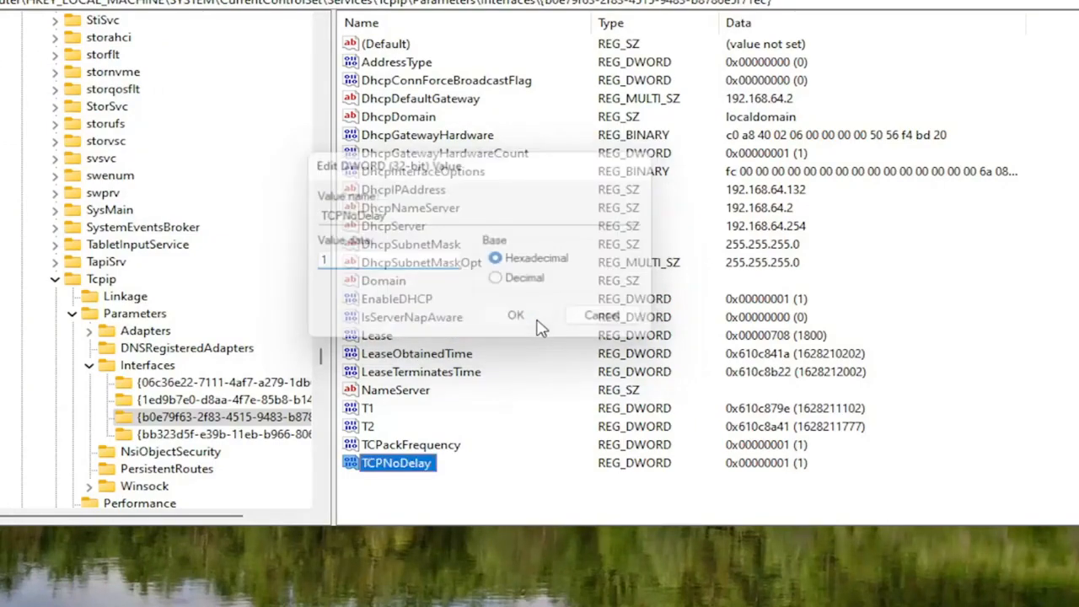
Step: Collapse the expanded registry tree from Interfaces up through Tcpip, Services and CurrentControlSet to the SYSTEM key
click(90, 365)
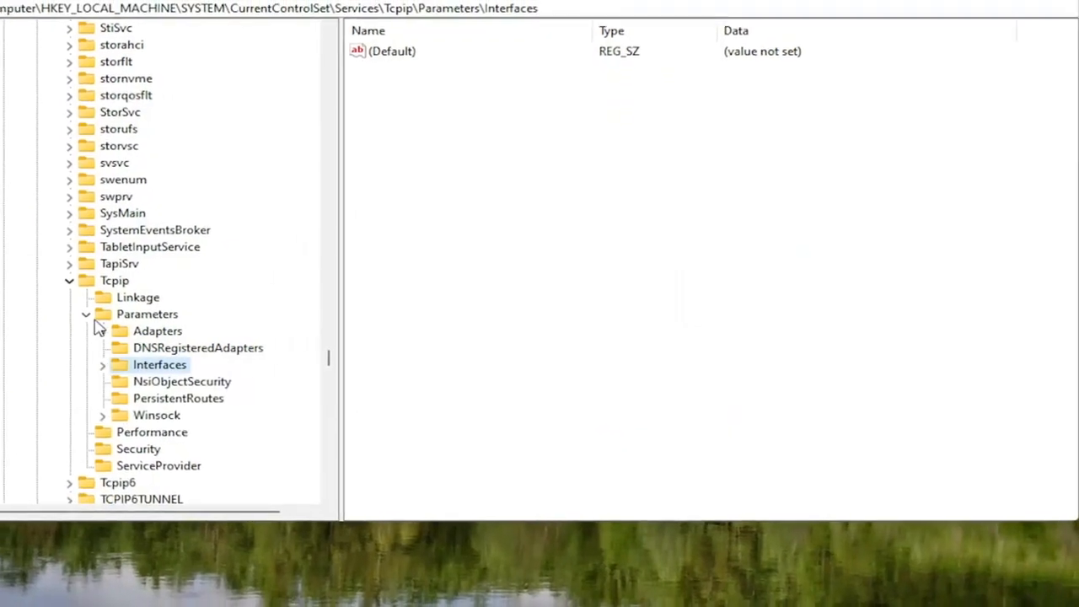
click(73, 313)
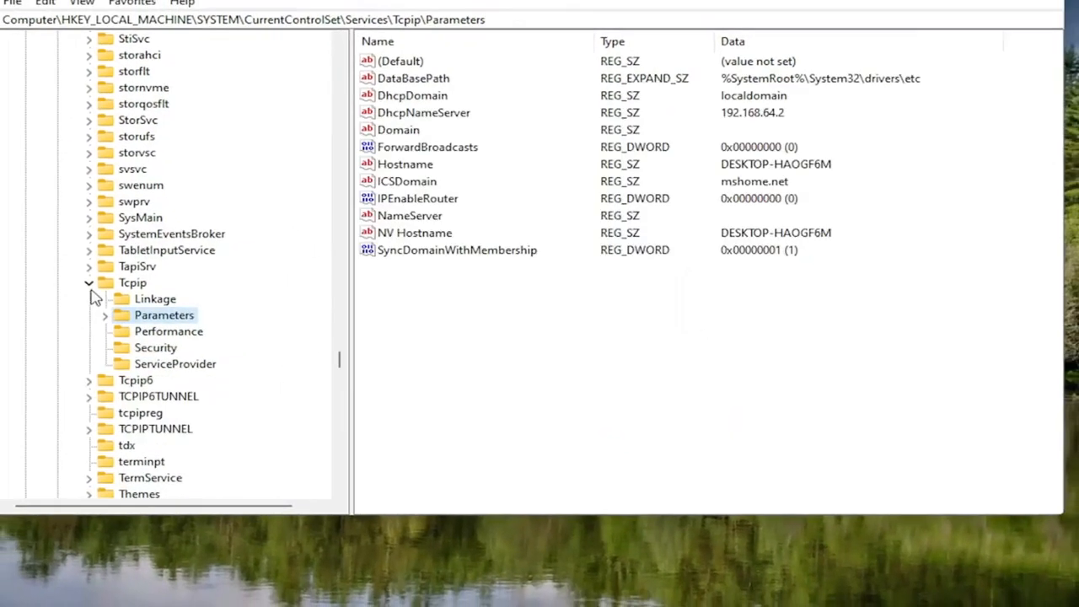
click(56, 279)
scroll(76, 278, up, 8)
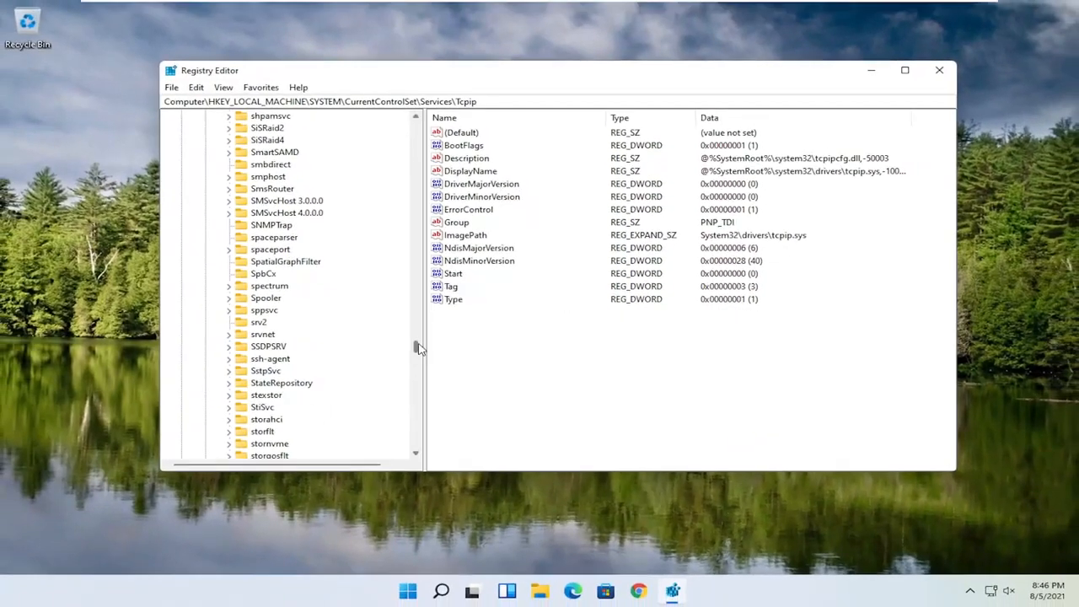
drag(402, 345, 415, 122)
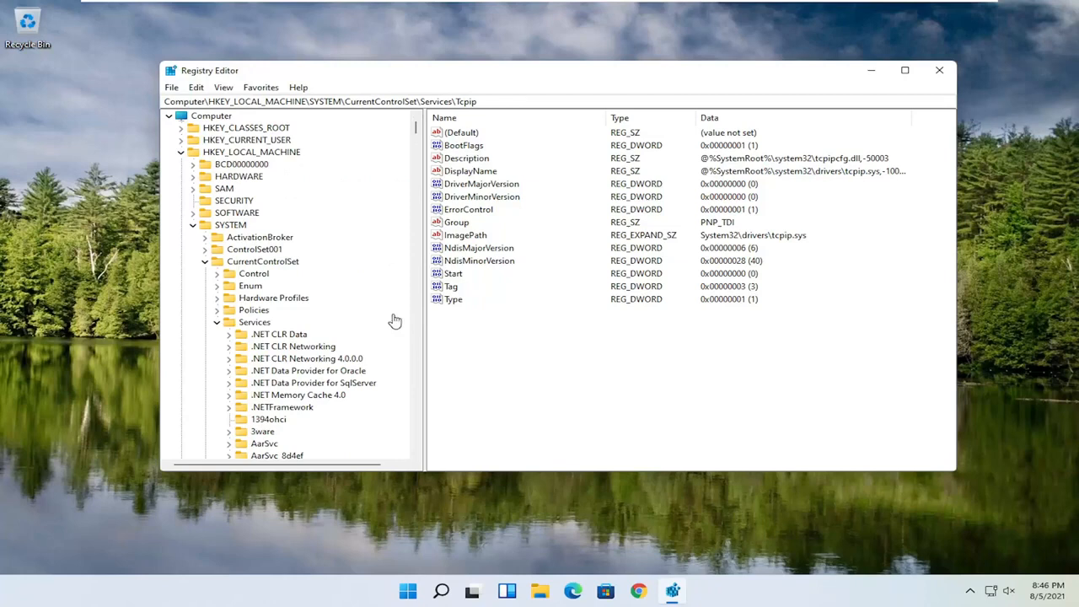
click(216, 323)
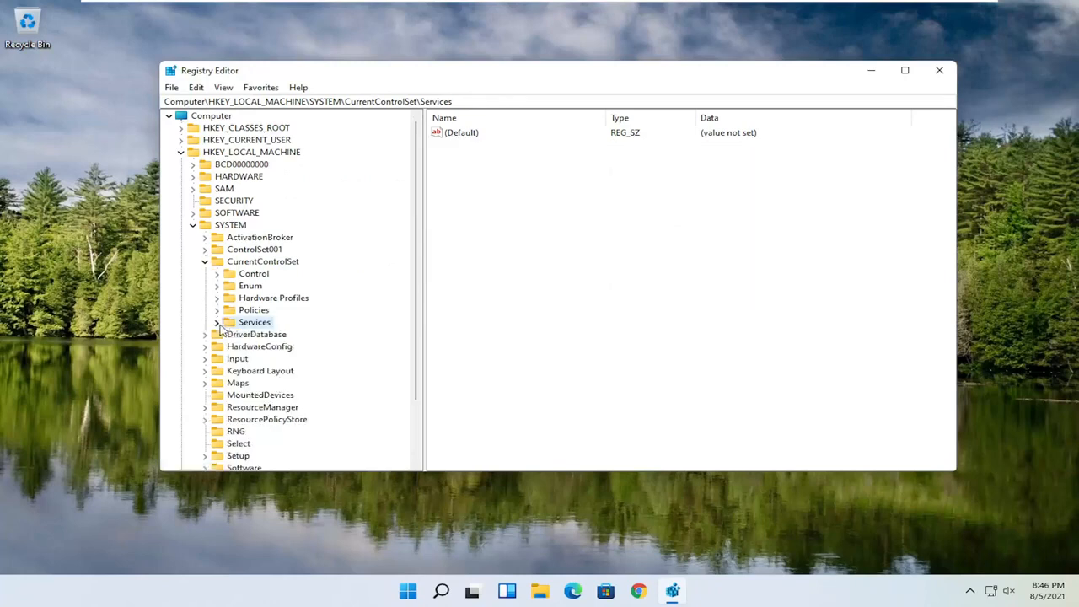
click(204, 262)
click(192, 225)
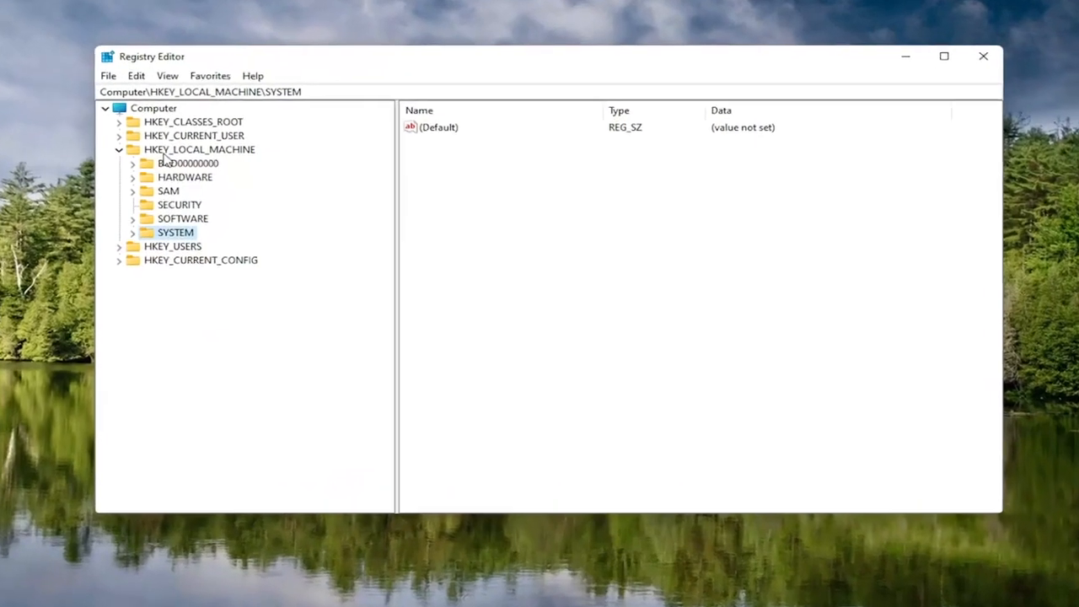
Step: Expand HKEY_LOCAL_MACHINE\SOFTWARE\Microsoft to list its subkeys
click(211, 151)
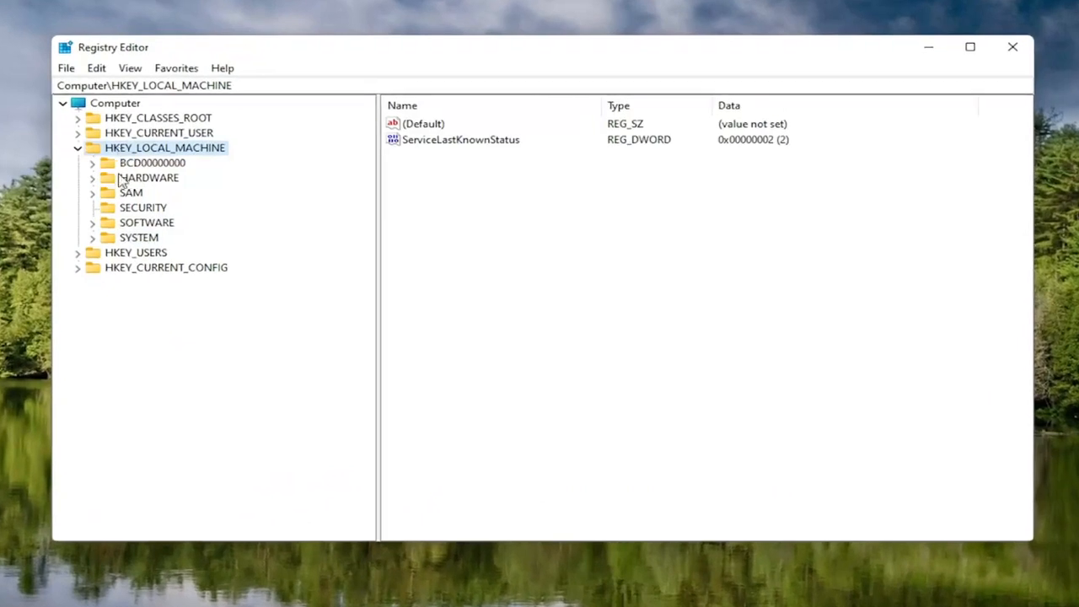
double_click(145, 223)
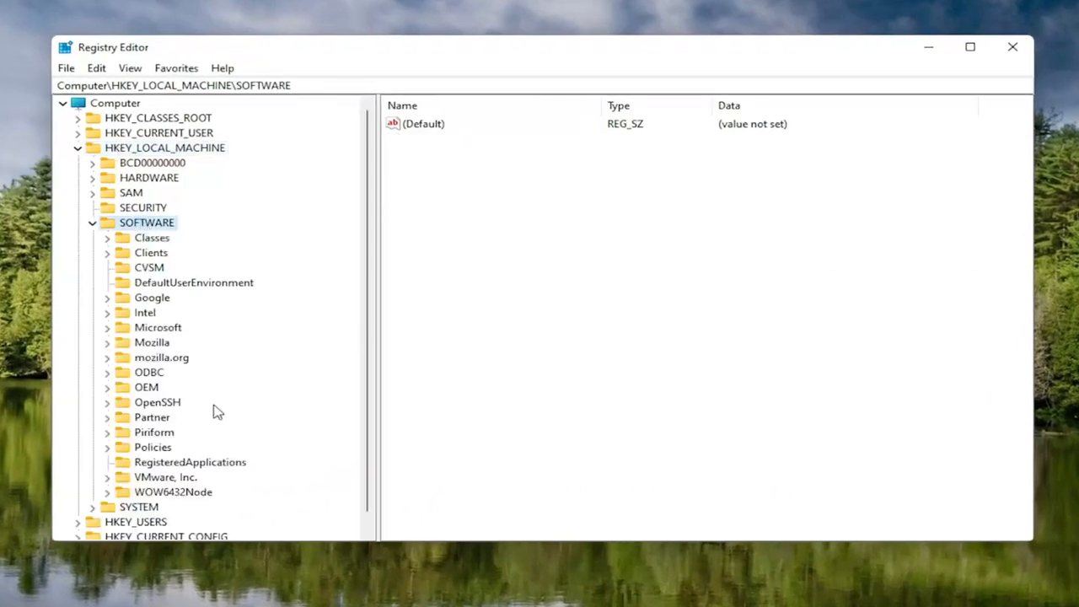
double_click(150, 329)
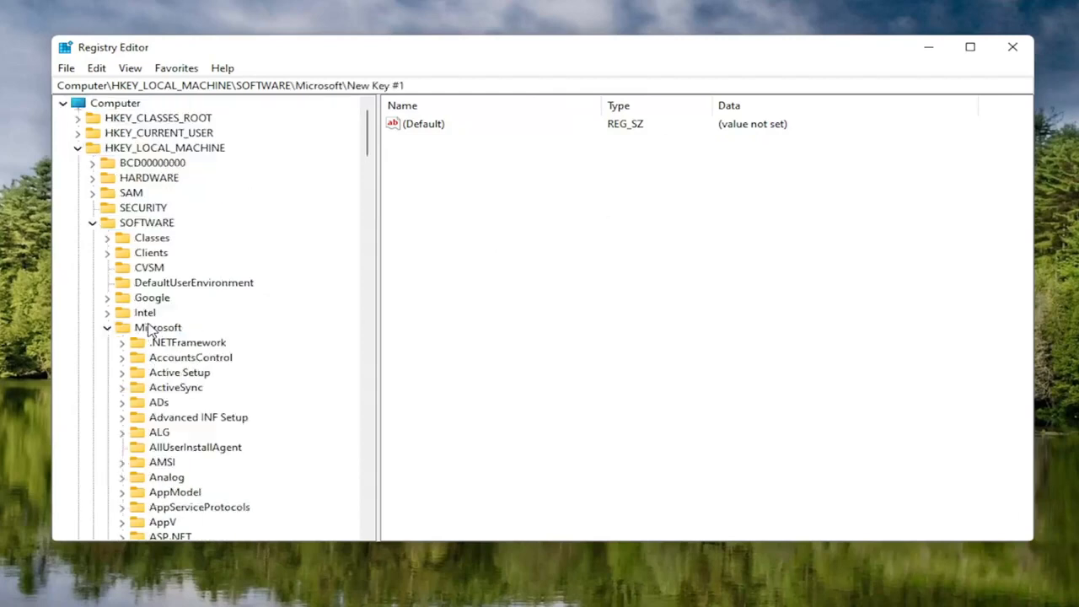
Step: Create a new subkey under the Microsoft key, accepting the default name
right_click(144, 331)
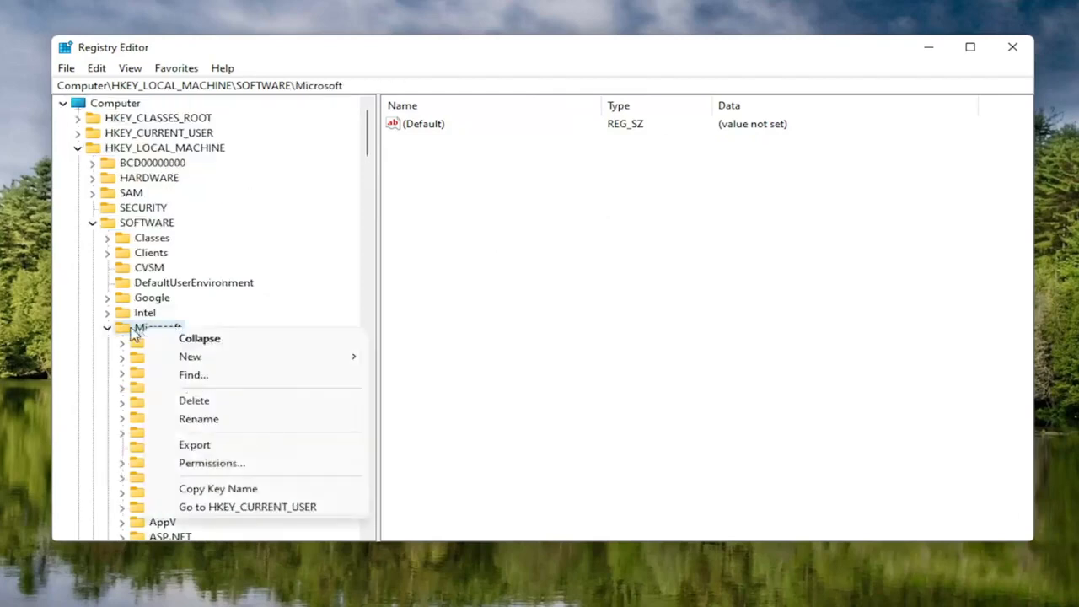
click(137, 327)
right_click(139, 326)
mouse_move(200, 363)
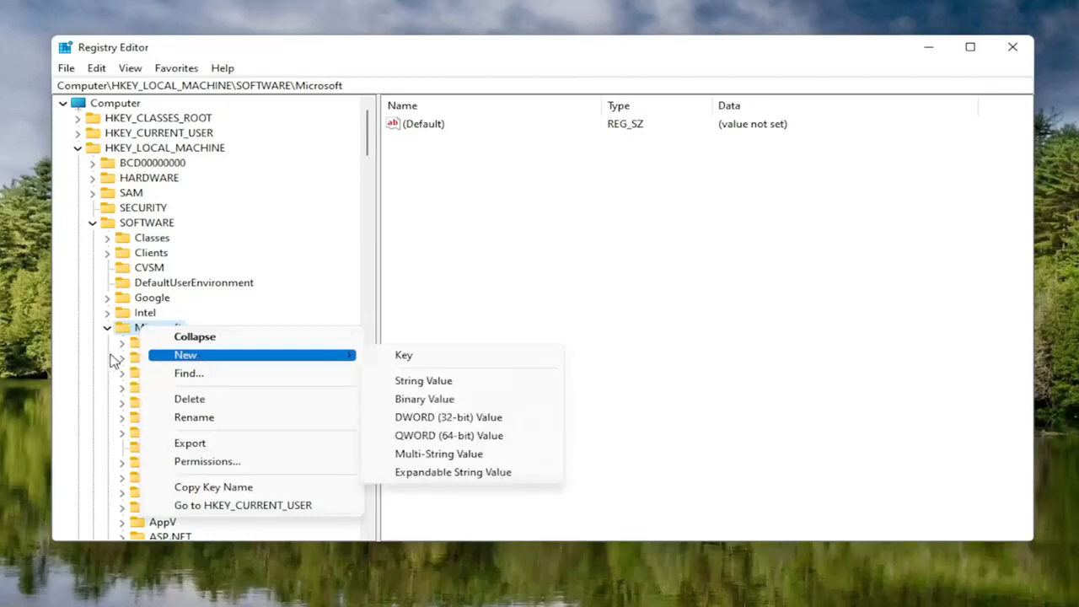
click(410, 357)
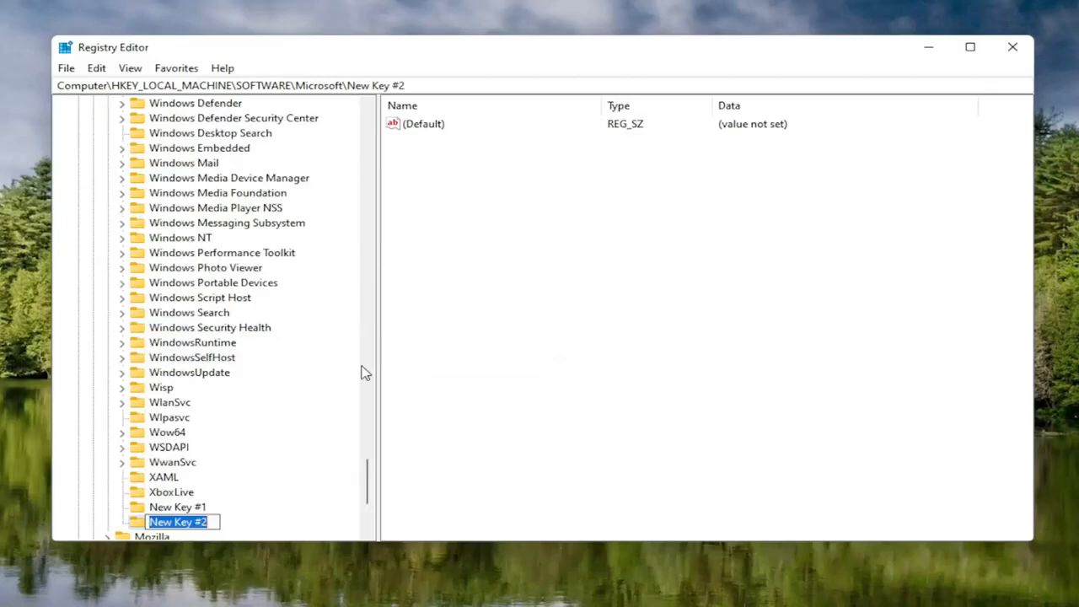
key(Return)
Step: Delete the leftover subkey New Key #1 under Microsoft
click(177, 463)
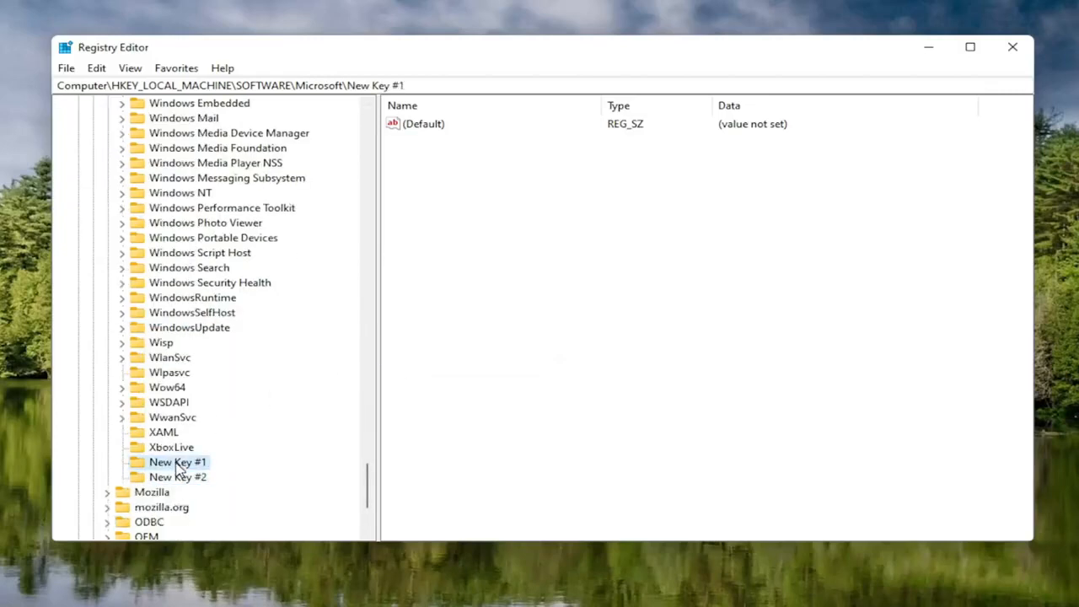
key(Delete)
key(Return)
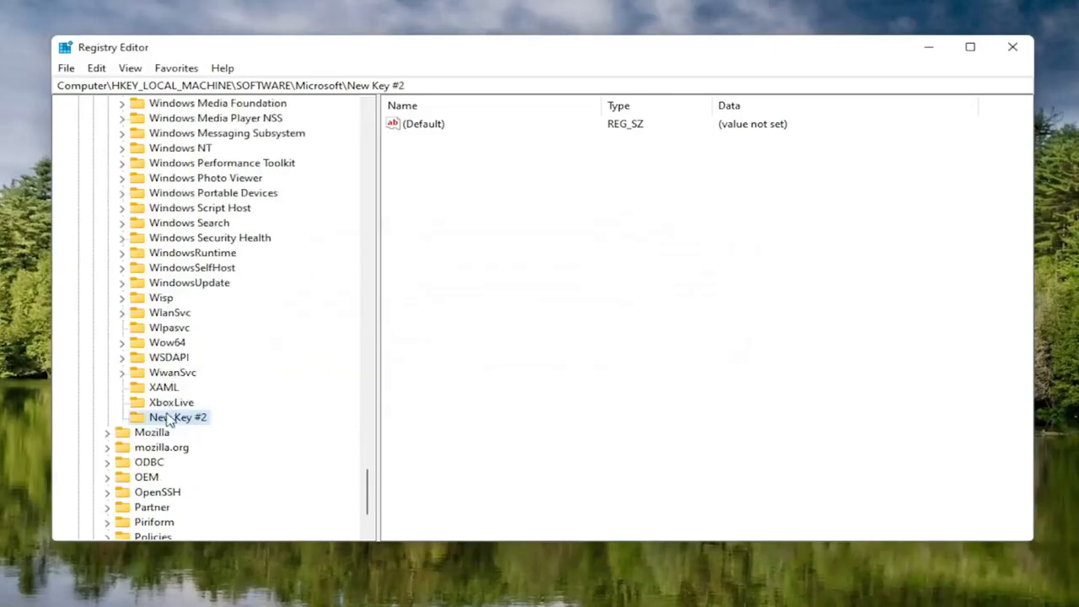
Step: Rename the subkey New Key #2 under Microsoft as New Key #1
right_click(169, 421)
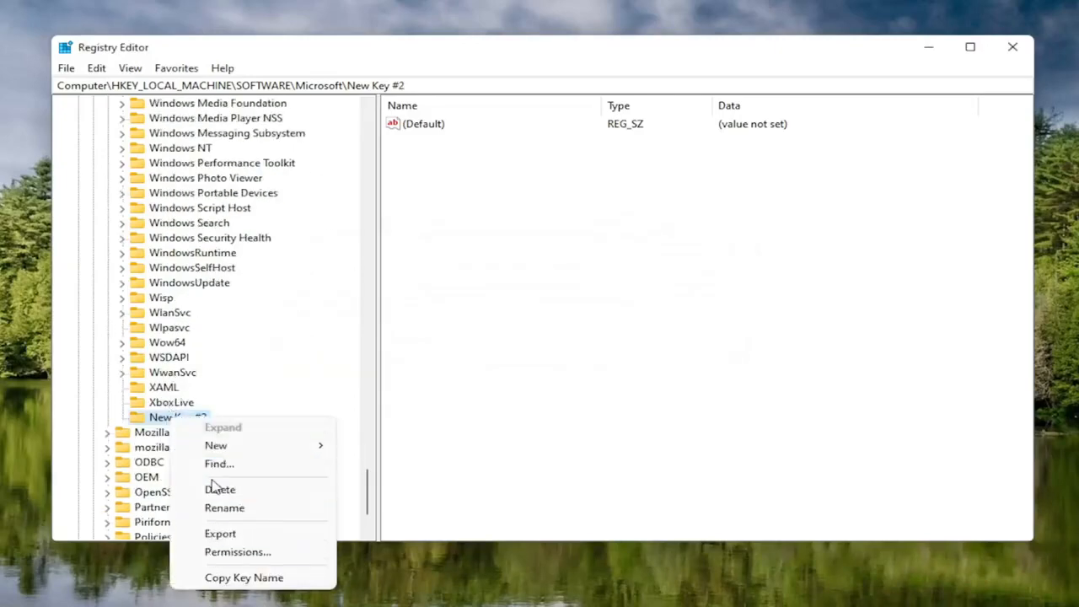
click(224, 508)
key(End)
text(1)
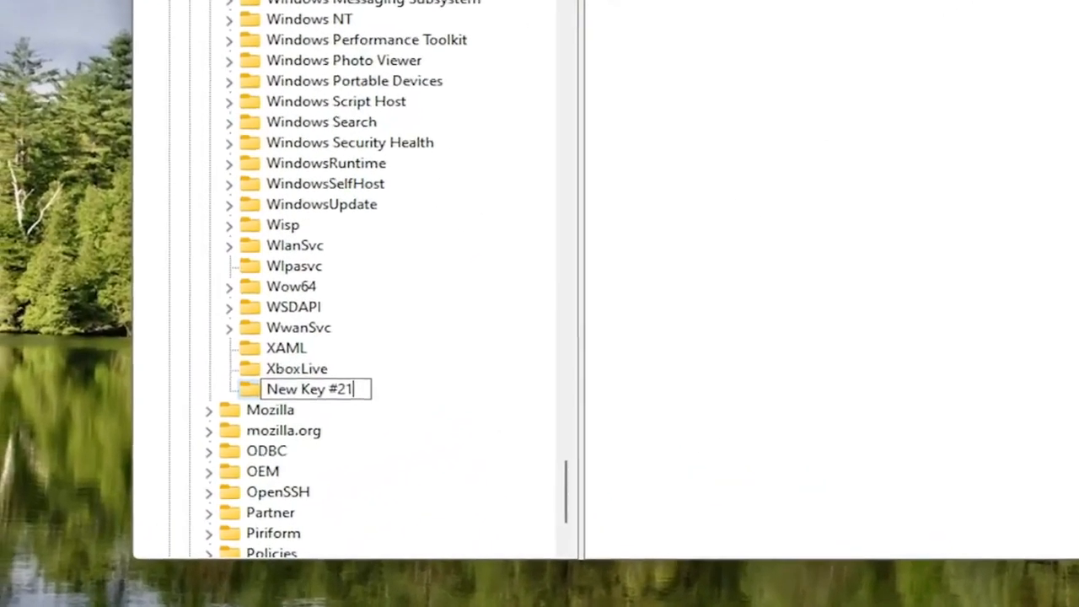
key(Left)
key(BackSpace)
key(Return)
Step: Try to rename the subkey New Key #1 as MSMQ, and delete that subkey
scroll(359, 329, up, 8)
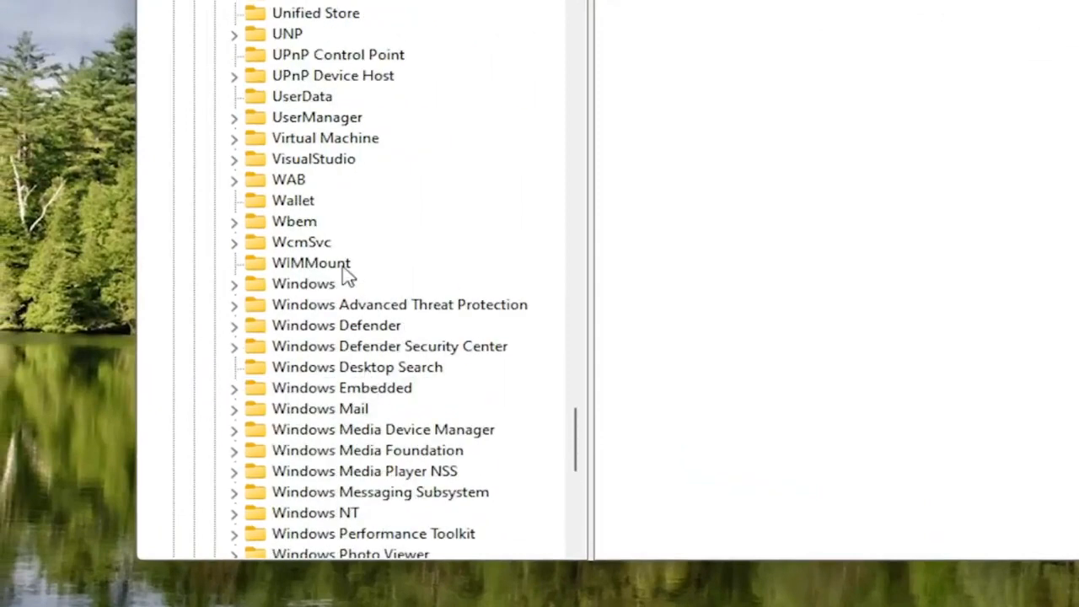
scroll(339, 295, down, 9)
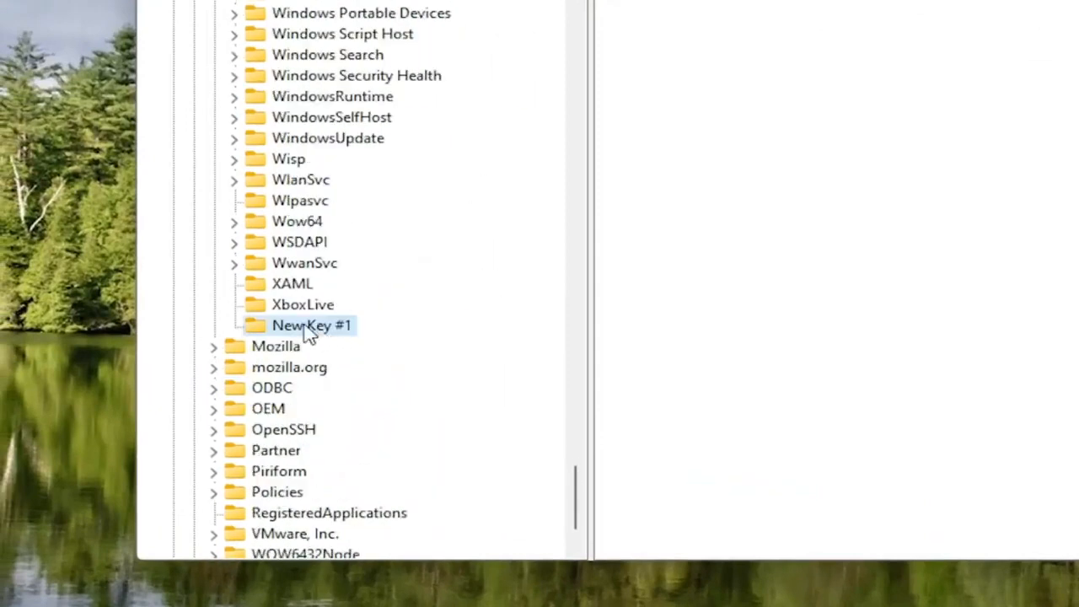
right_click(313, 331)
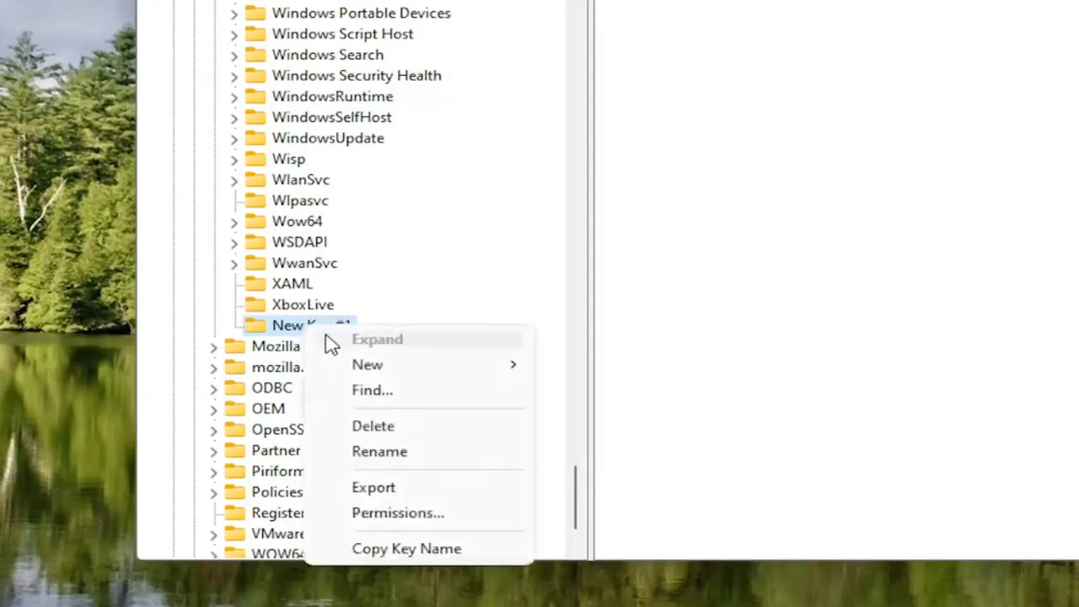
click(379, 453)
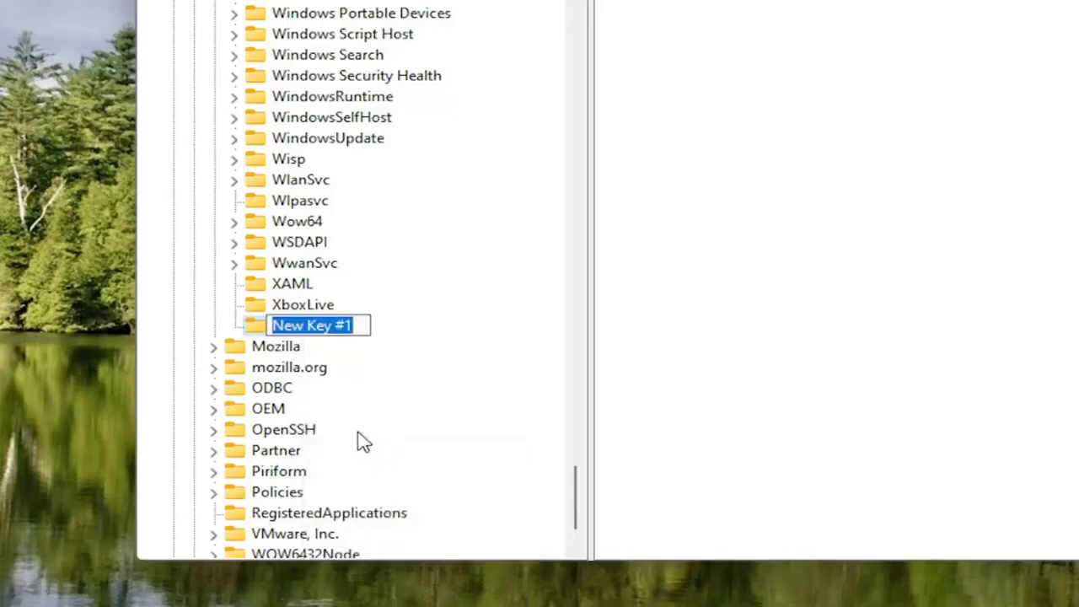
text(MSMQ)
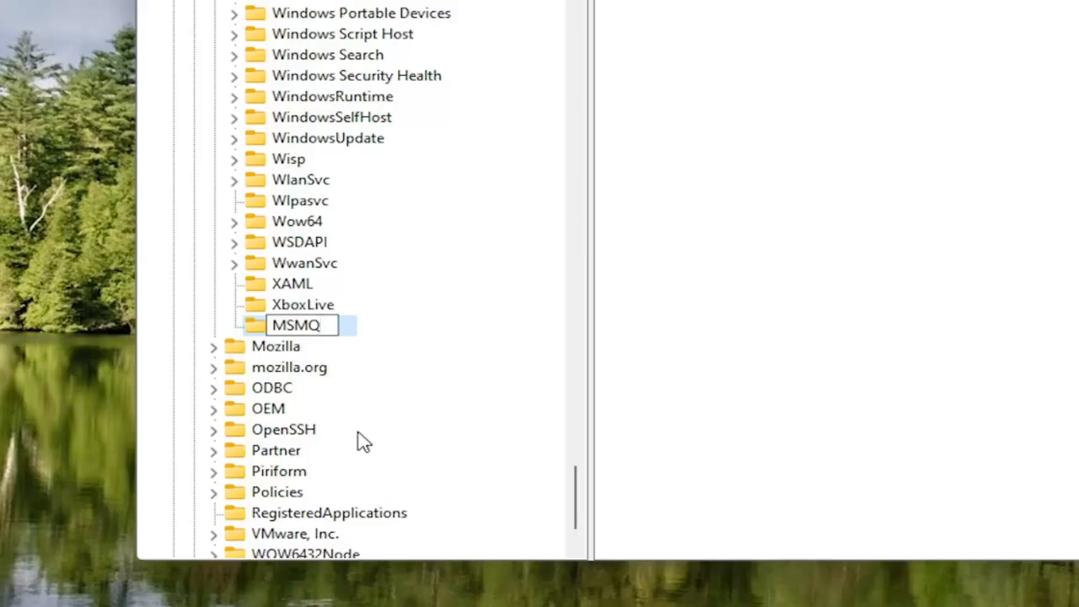
key(Return)
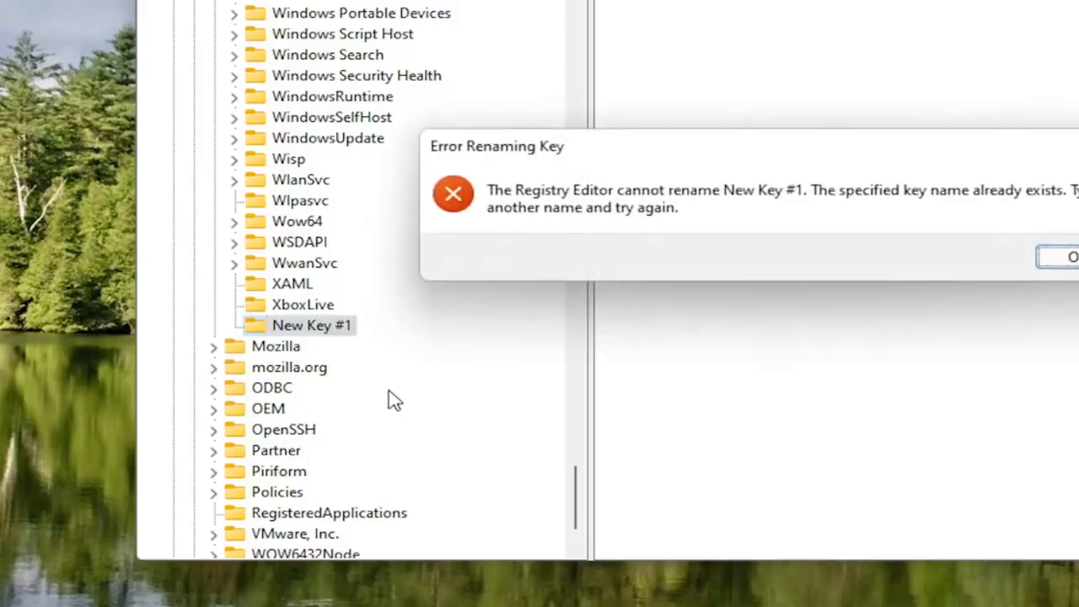
click(1069, 267)
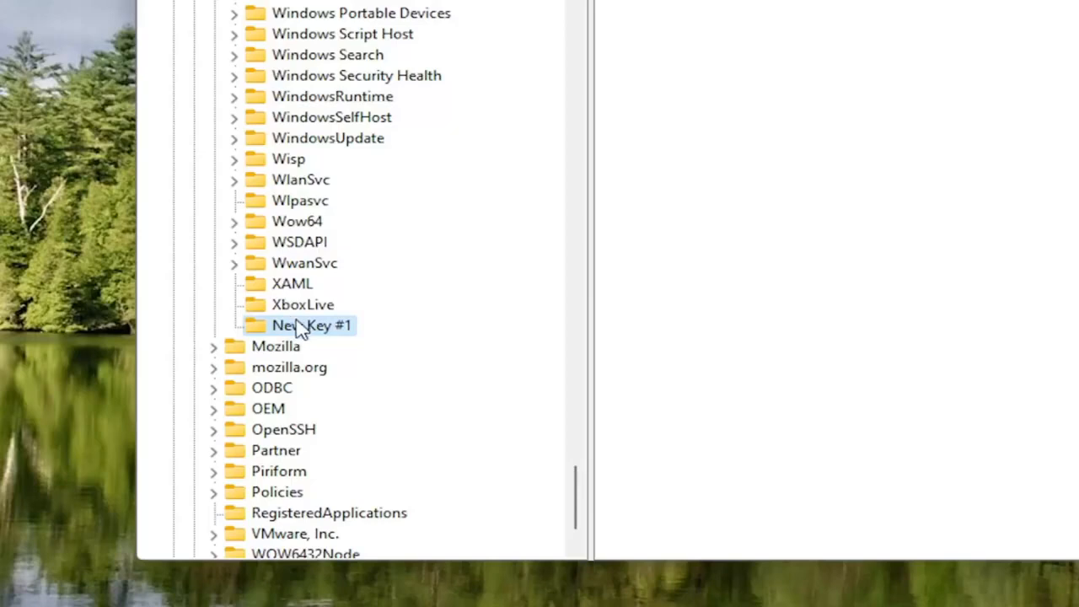
key(Delete)
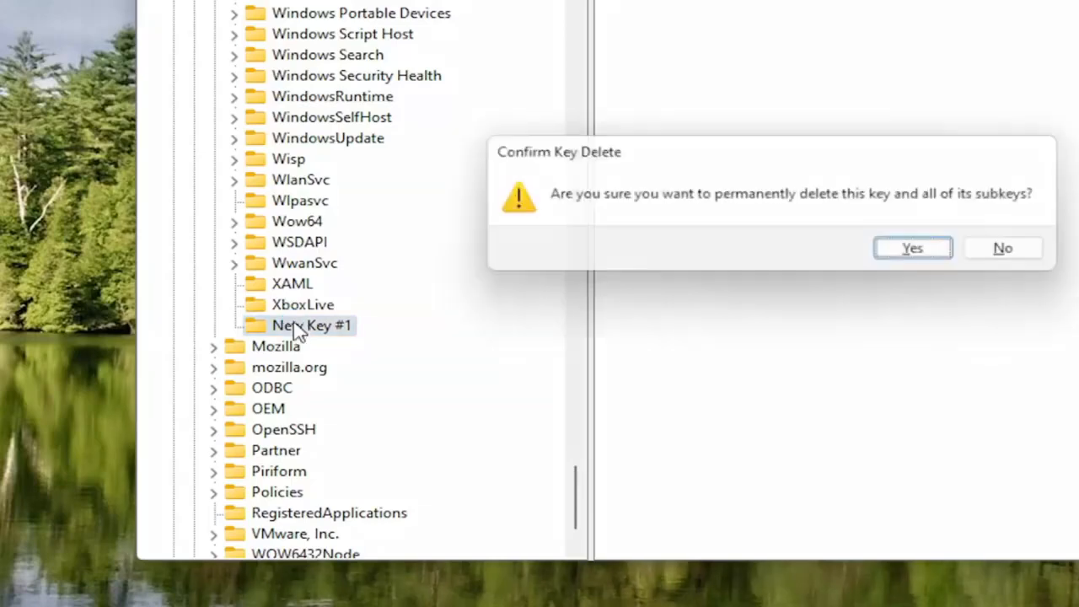
key(Return)
Step: Find the existing MSMQ key among the Microsoft subkeys and select it
scroll(308, 264, up, 4)
scroll(308, 264, up, 10)
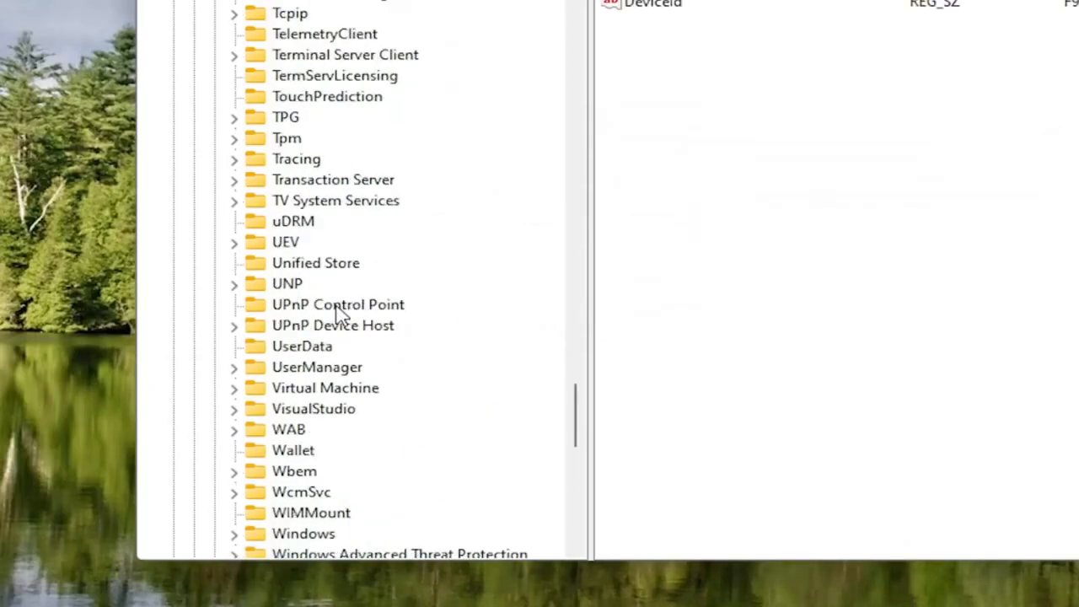
scroll(340, 314, up, 9)
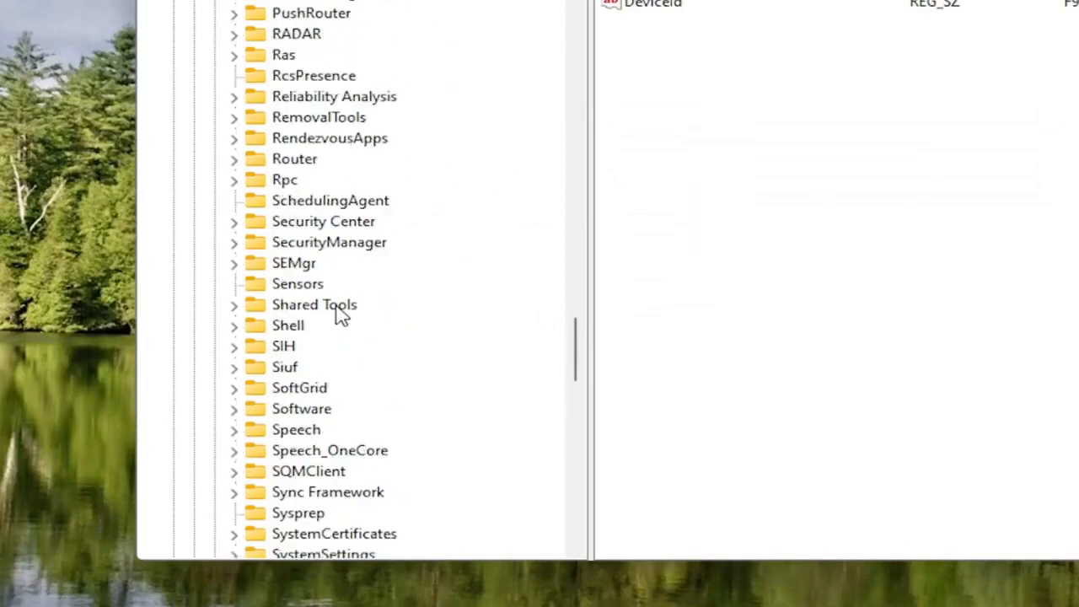
scroll(340, 313, down, 7)
scroll(340, 314, up, 14)
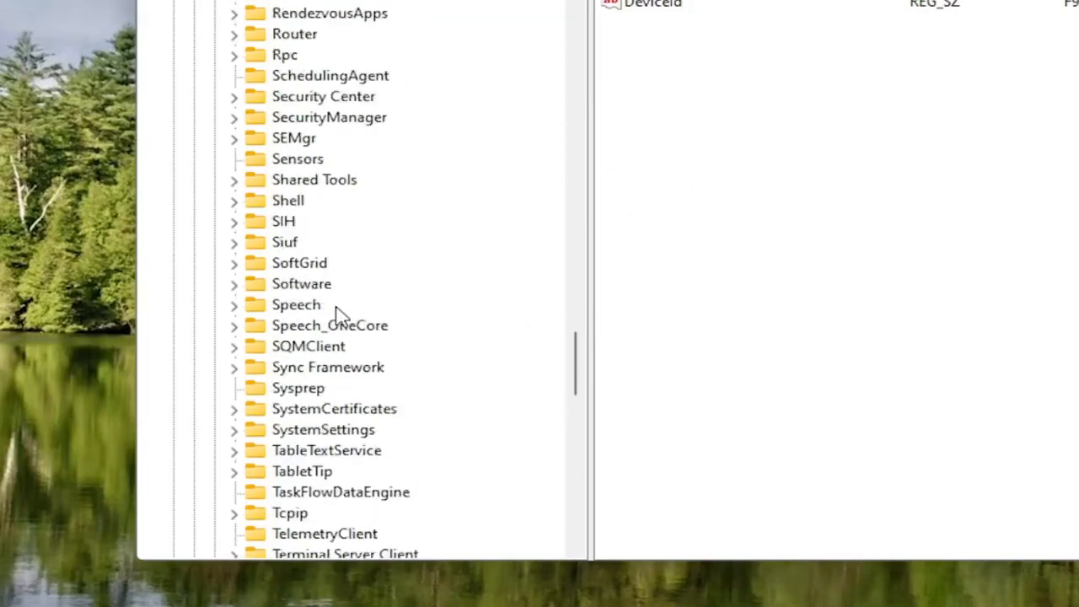
scroll(340, 314, up, 10)
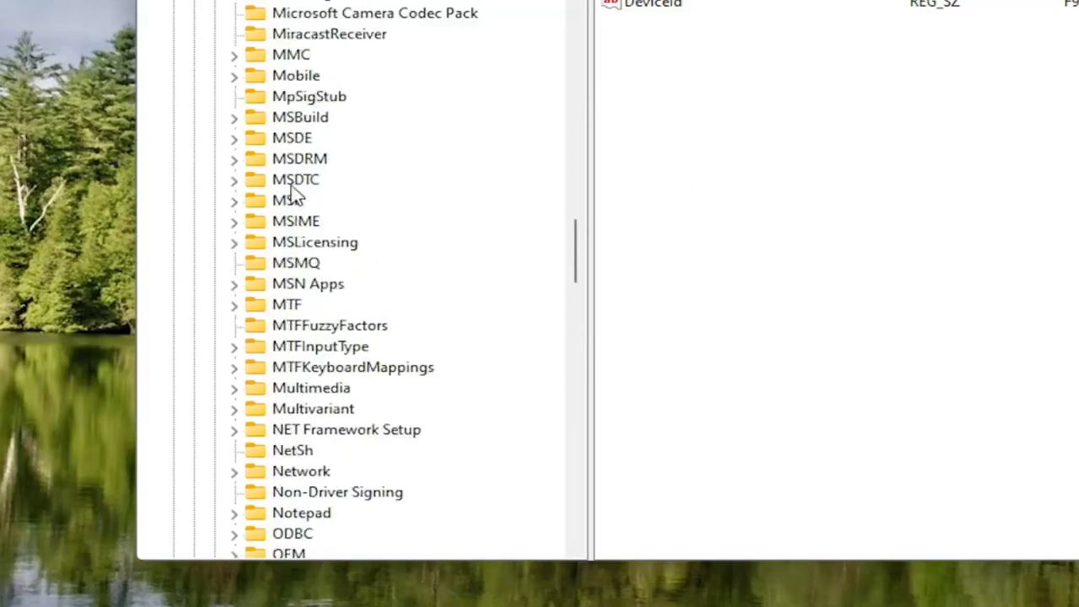
click(285, 264)
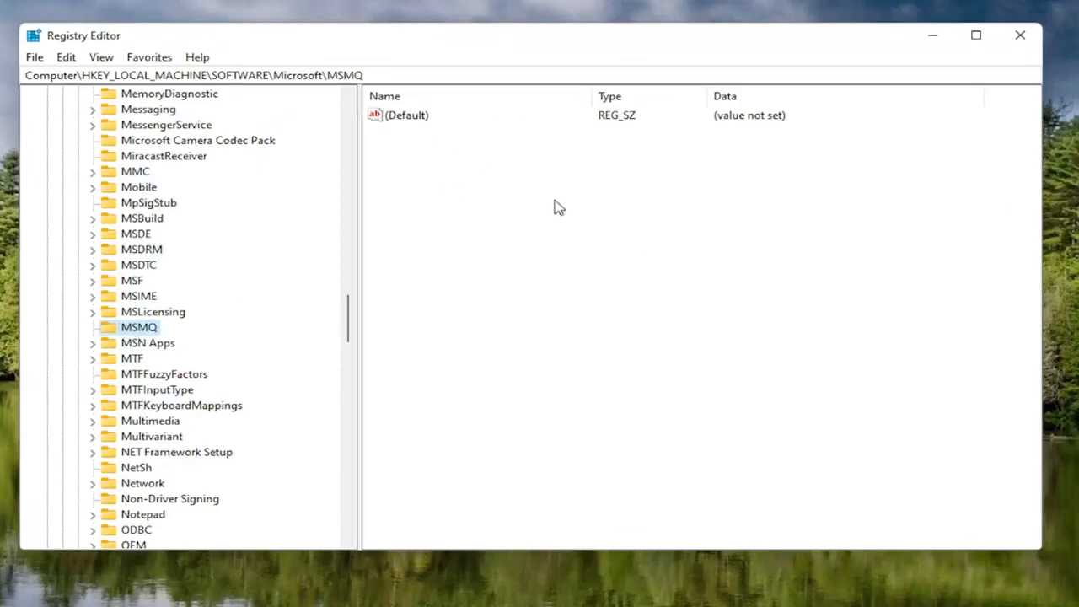
Step: Create a DWORD (32-bit) value named TCPNoDelay in the MSMQ key
right_click(535, 173)
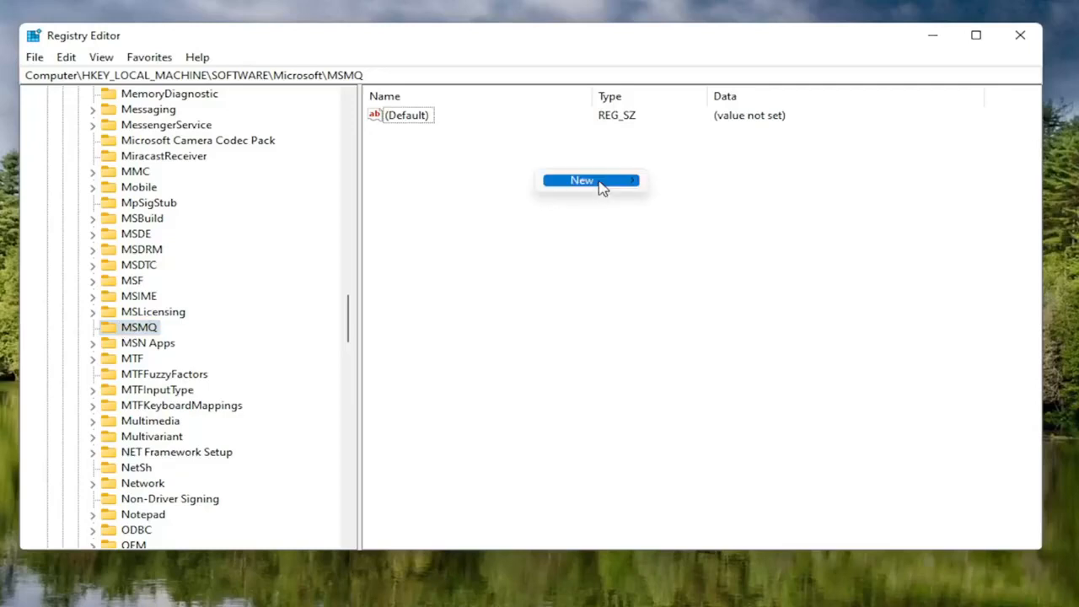
mouse_move(602, 184)
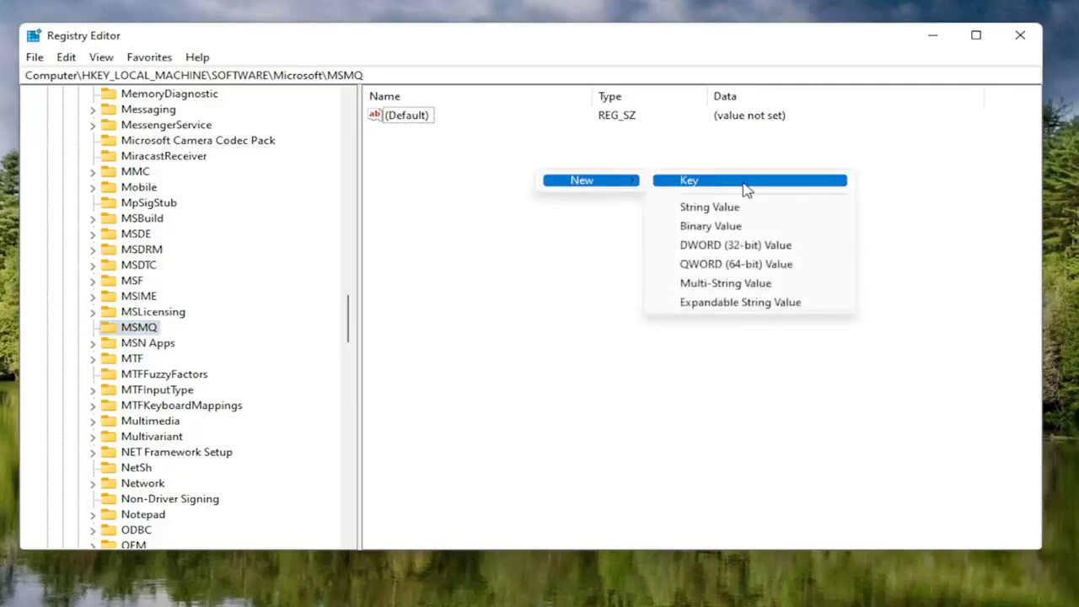
click(738, 247)
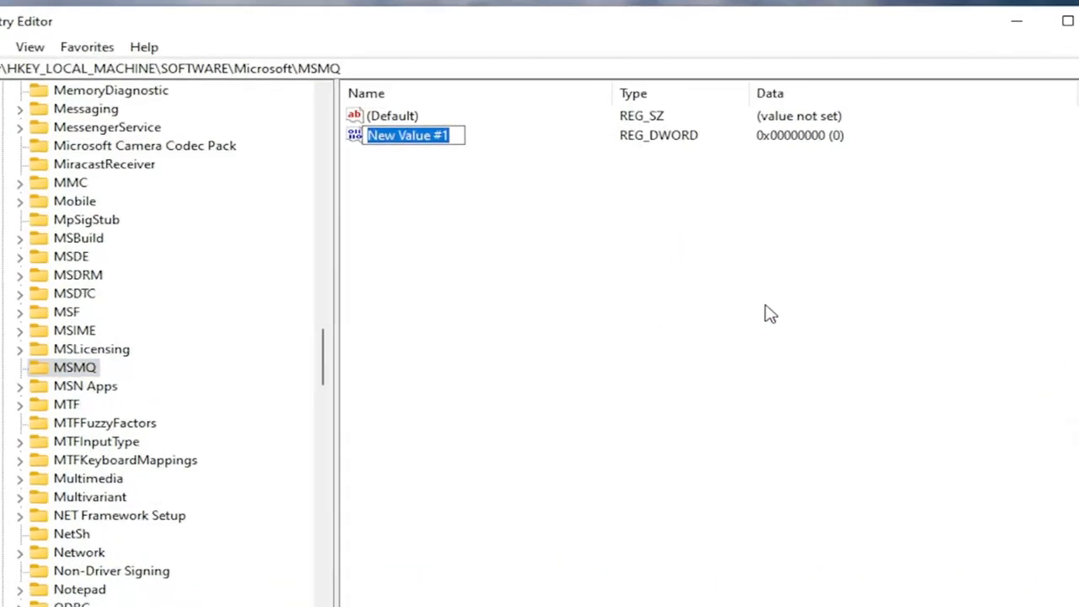
text(TCP)
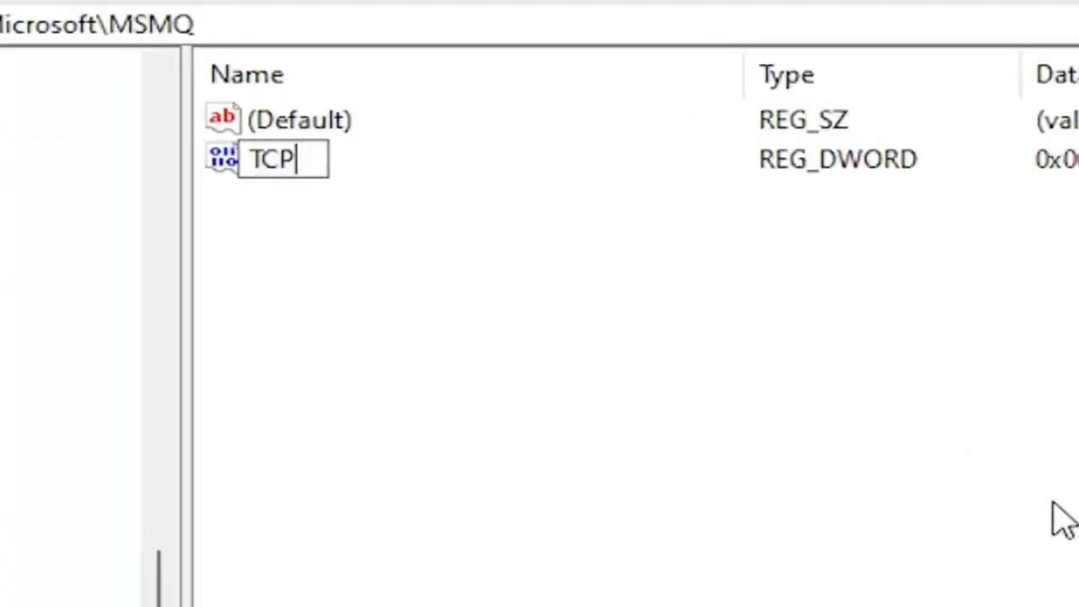
text(NoDelay)
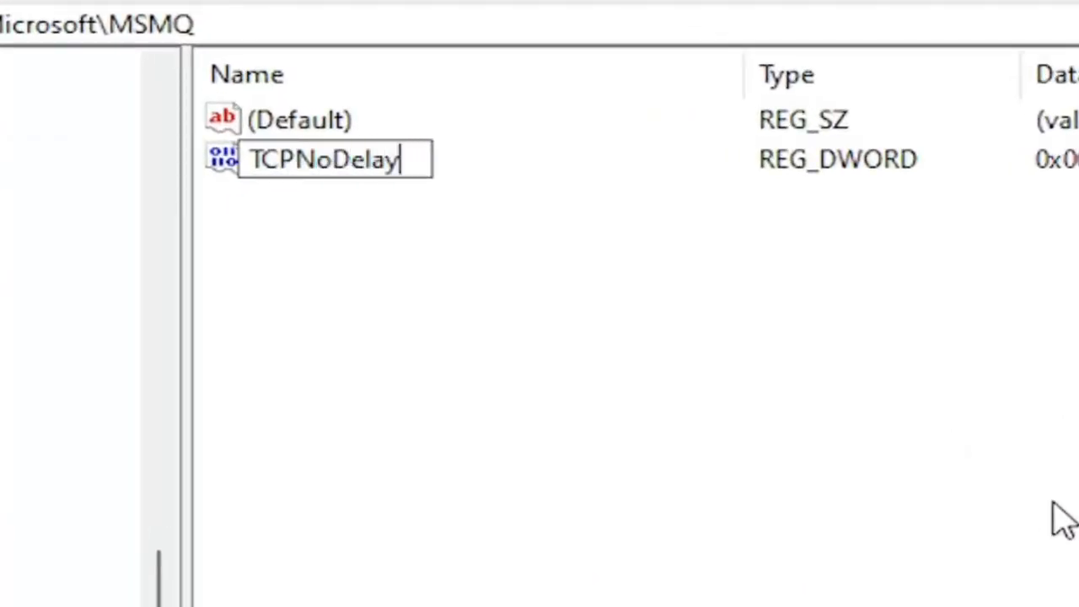
key(Return)
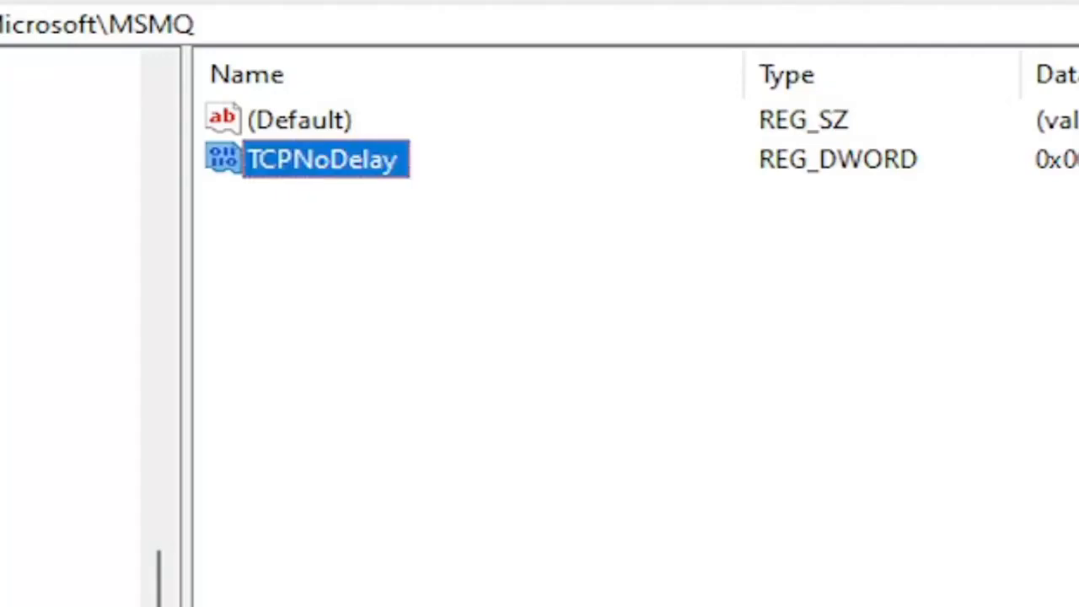
Step: Set the value data of TCPNoDelay in the MSMQ key to 1, keeping the hexadecimal base
double_click(379, 164)
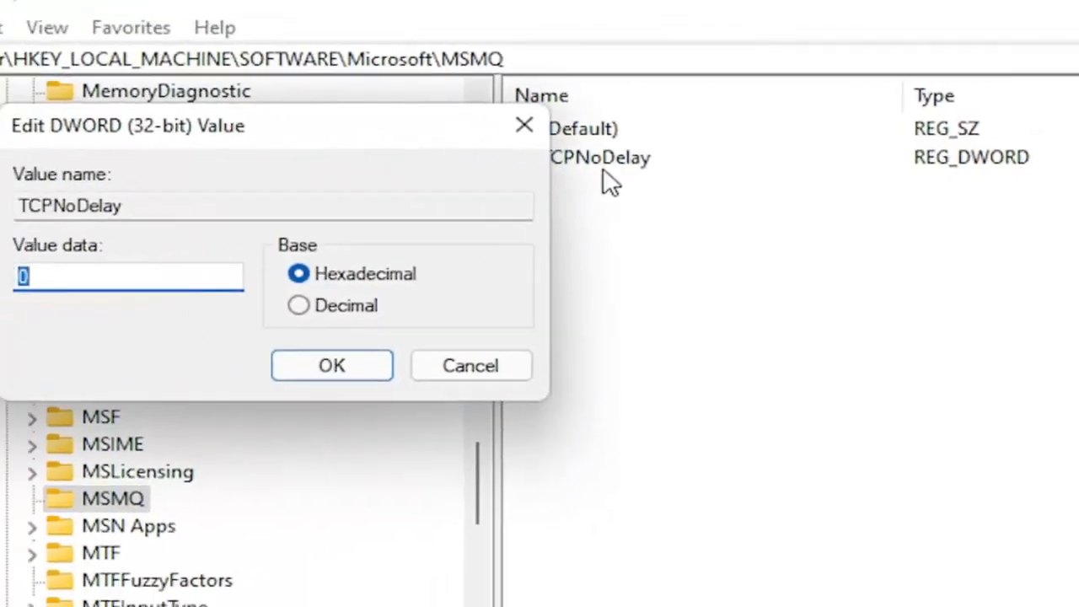
text(1)
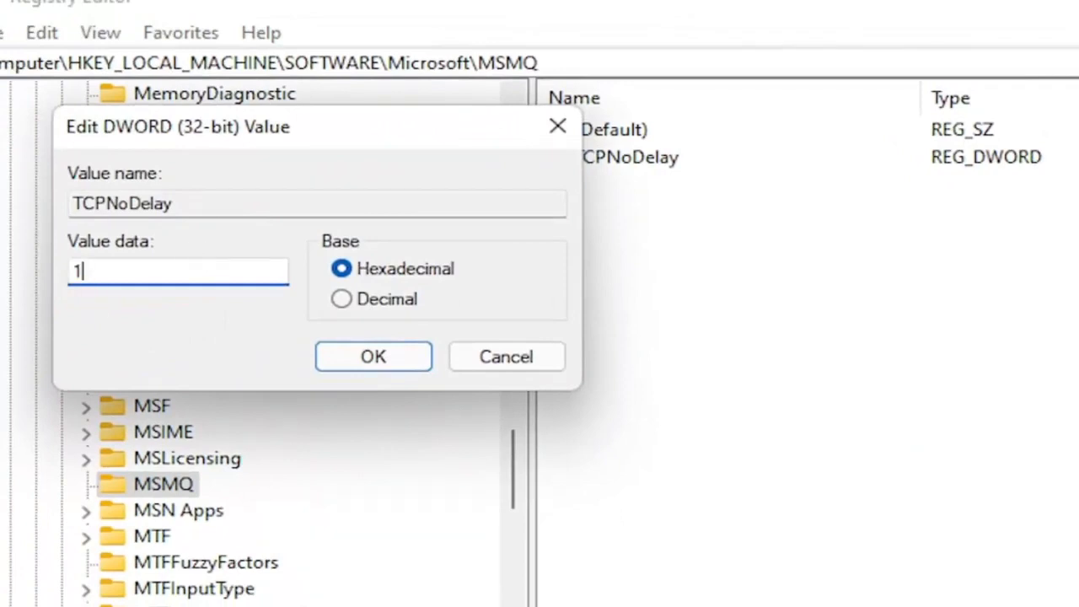
click(354, 356)
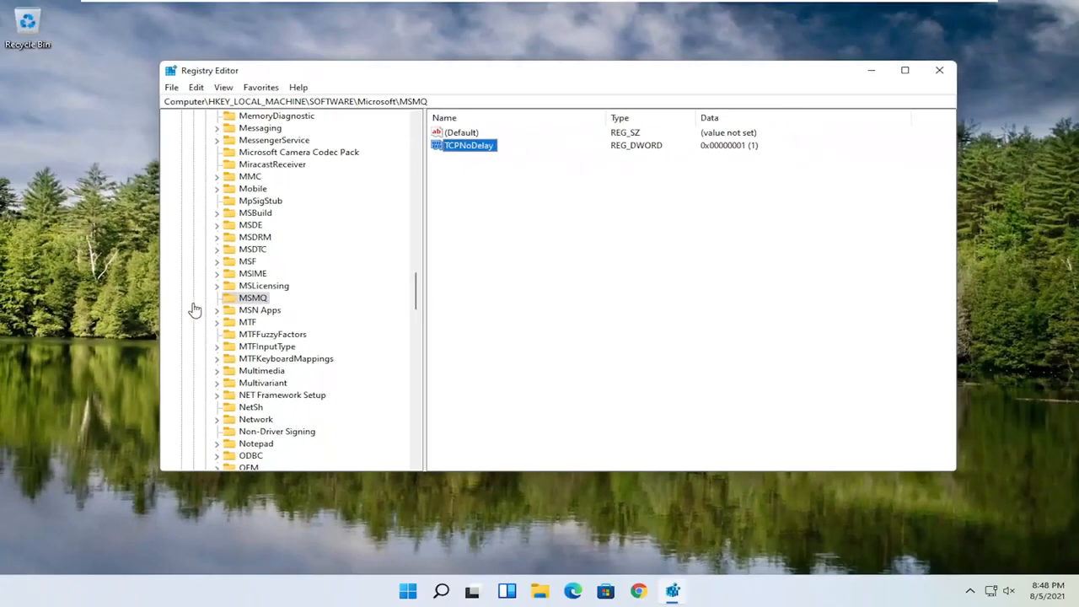
Step: Collapse the Microsoft, SOFTWARE and HKEY_LOCAL_MACHINE branches of the key tree and close Registry Editor
drag(419, 297, 419, 139)
click(198, 297)
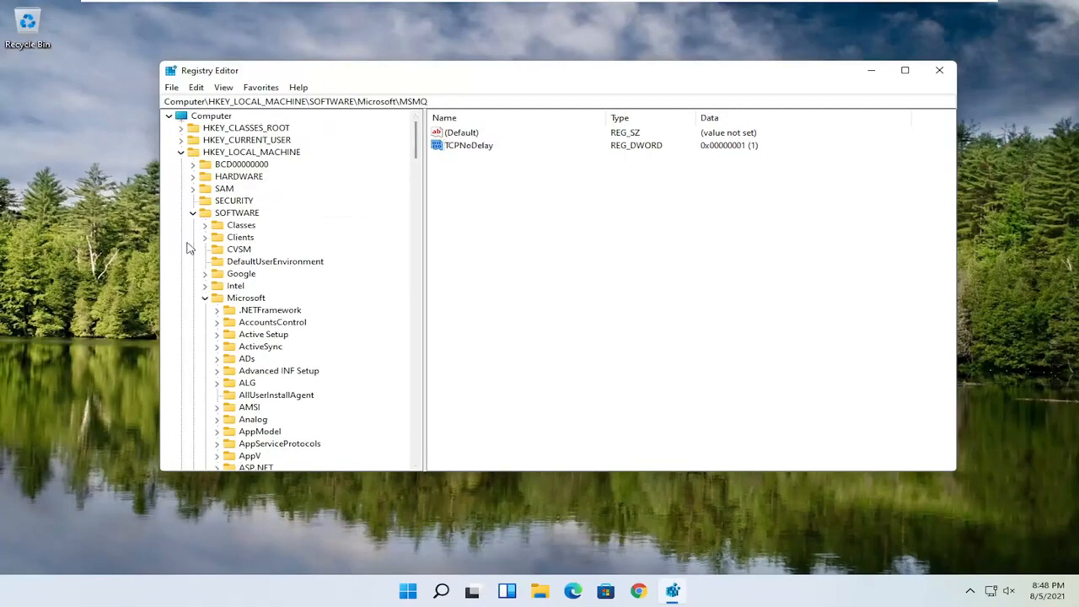
click(206, 297)
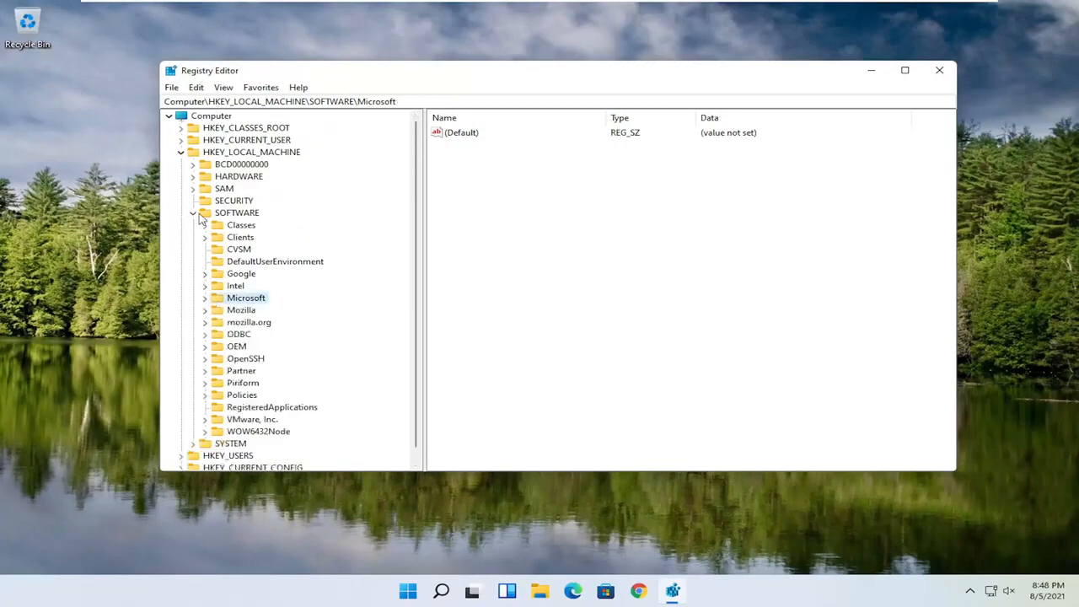
click(194, 213)
click(180, 152)
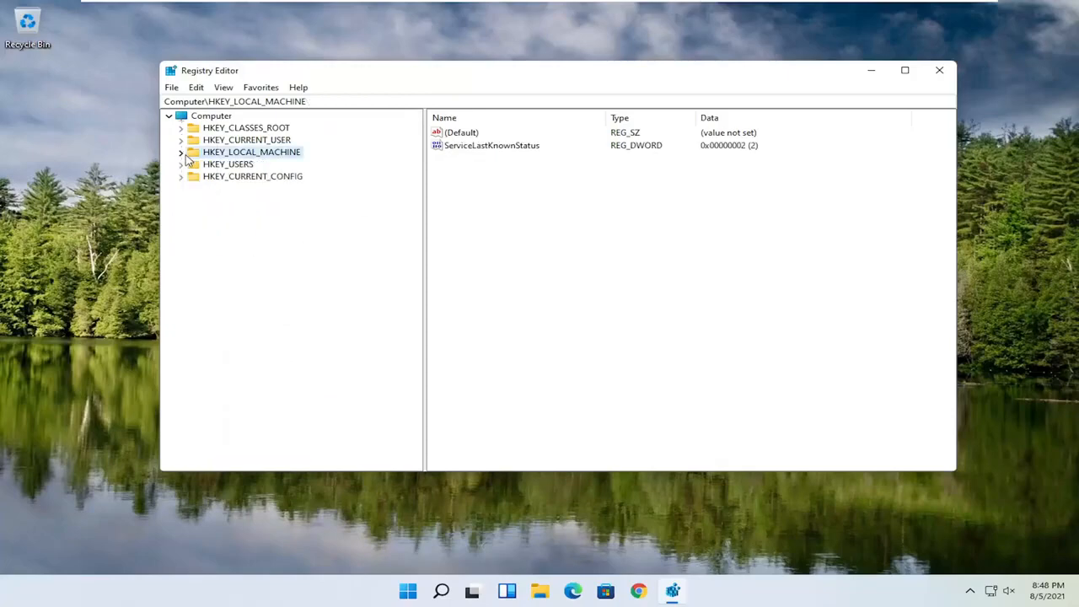
click(939, 70)
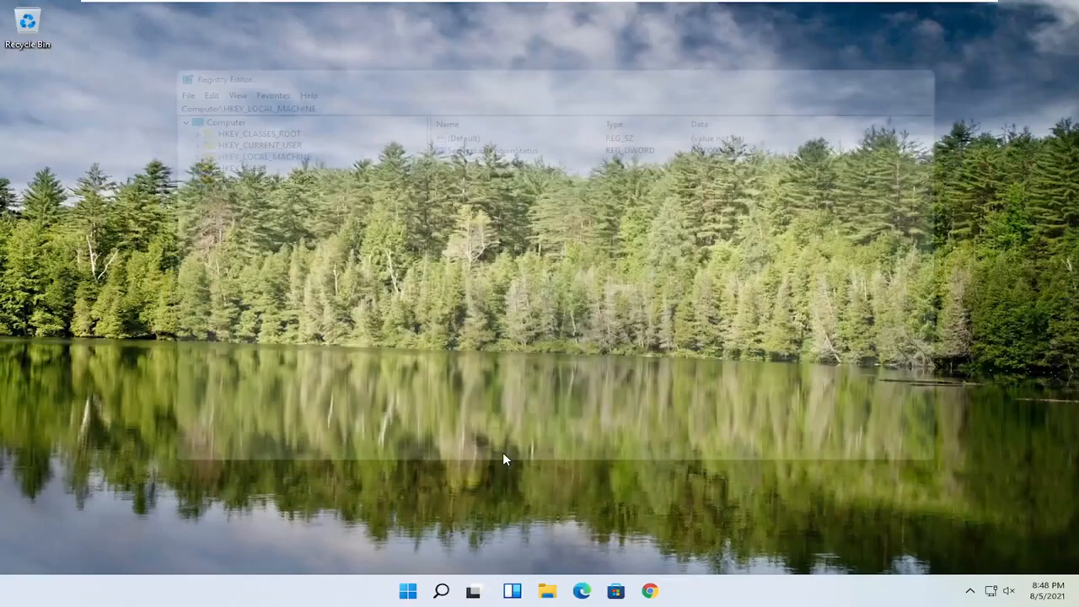
Step: Restart the computer to apply the registry changes
right_click(430, 593)
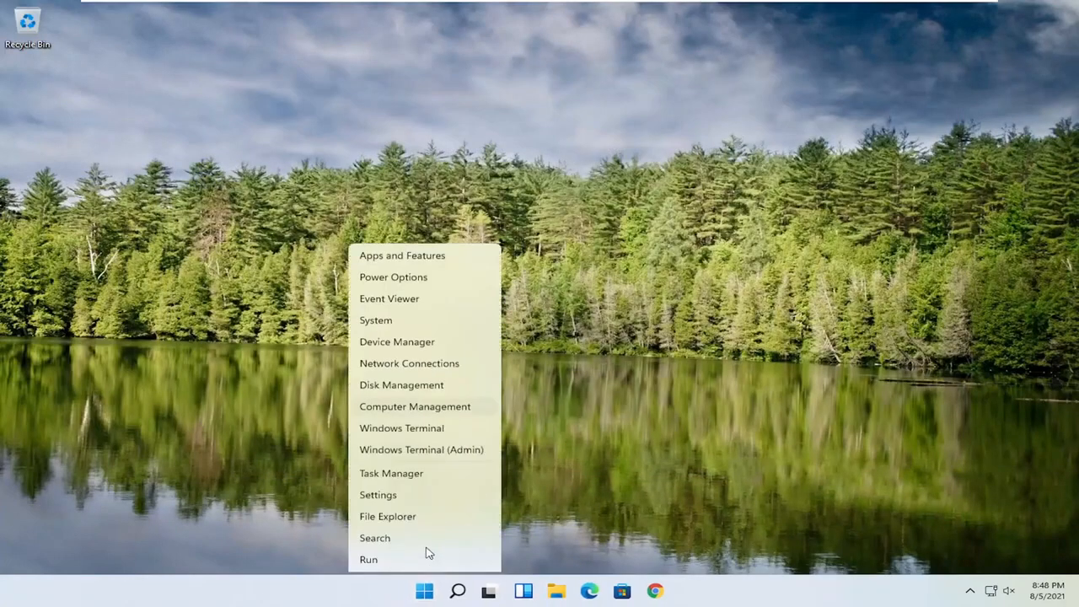
mouse_move(426, 541)
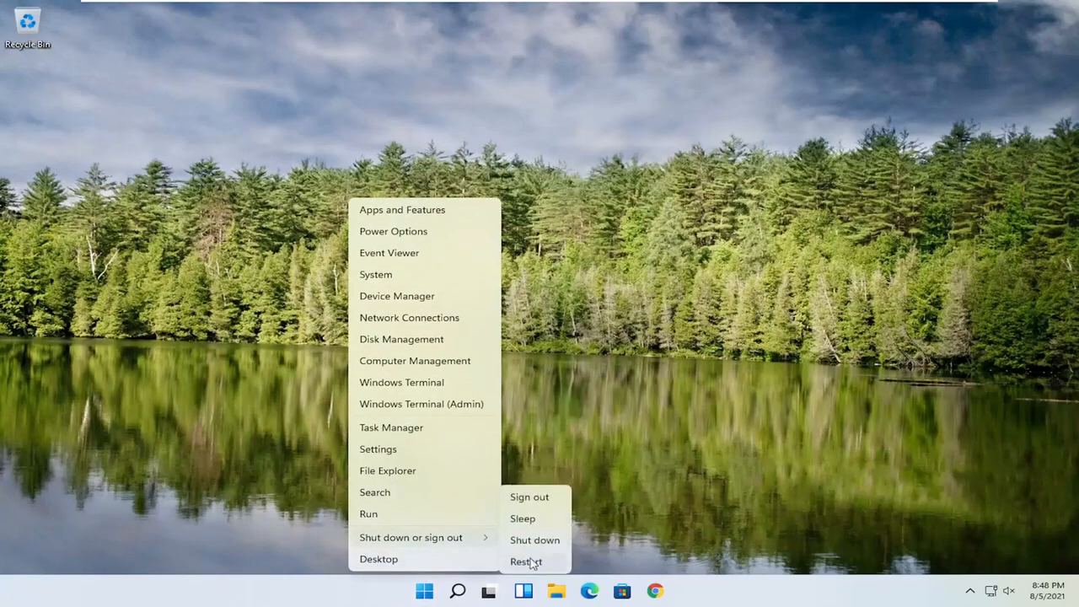
click(528, 559)
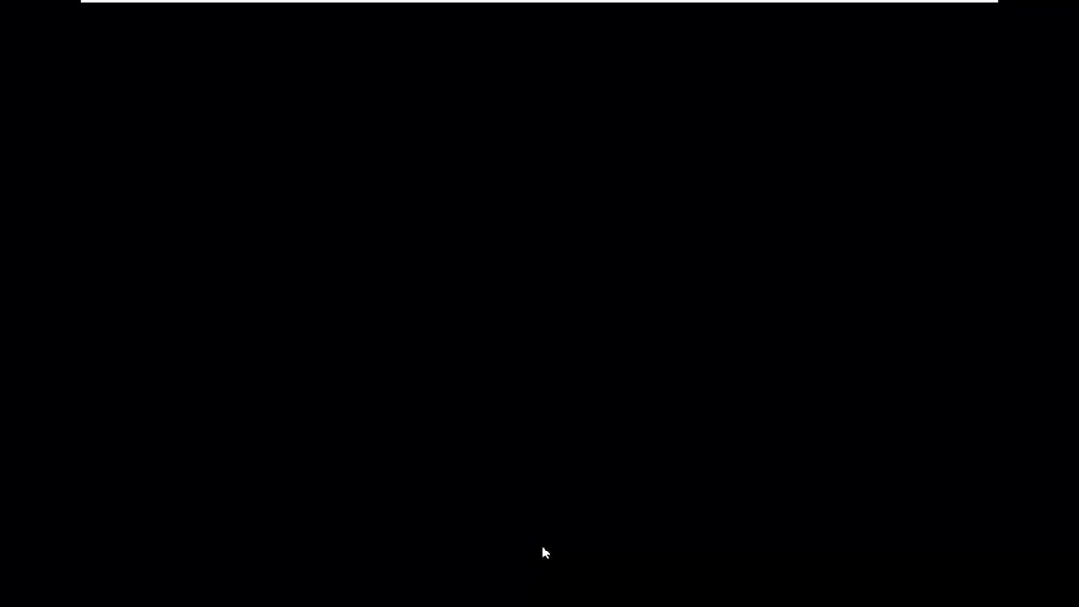